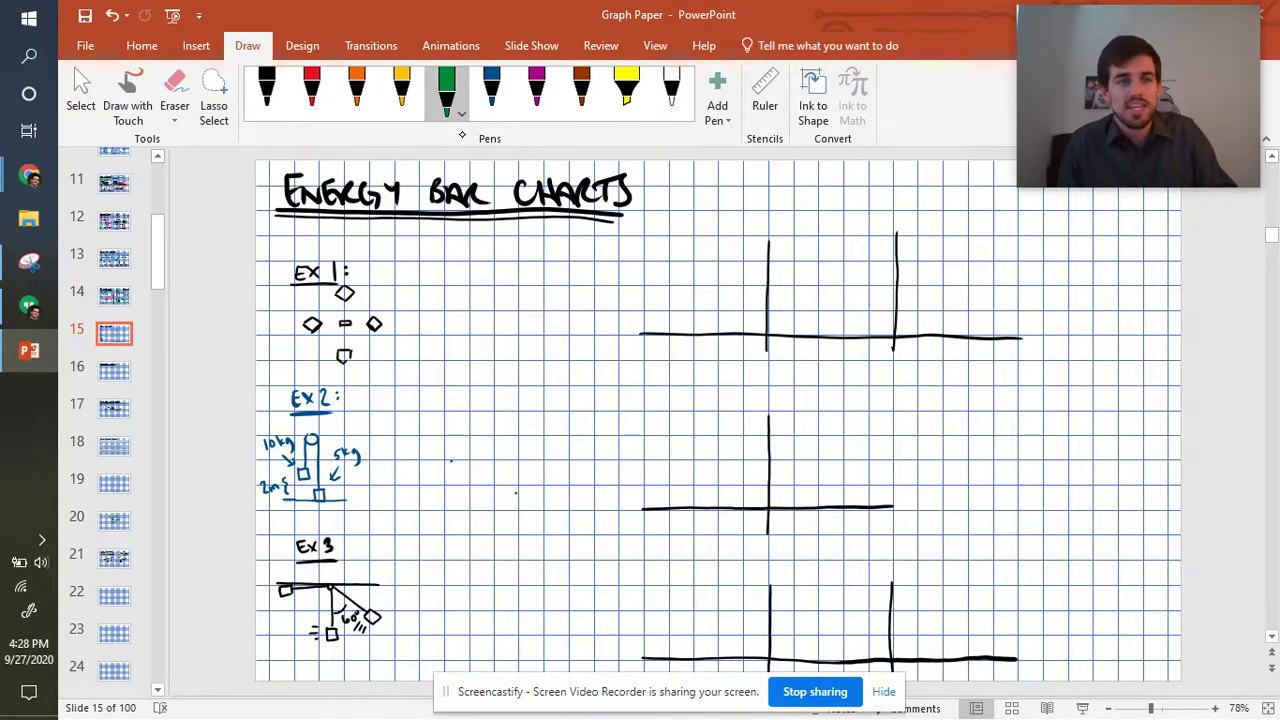
Step: Circle Ex 1's left position in green and number the next positions 2 and 3
{"action": "mouse_move", "coordinate": [312, 313]}
{"action": "left_mouse_down"}
{"action": "mouse_move", "coordinate": [320, 345]}
{"action": "mouse_move", "coordinate": [336, 336]}
{"action": "left_mouse_up"}
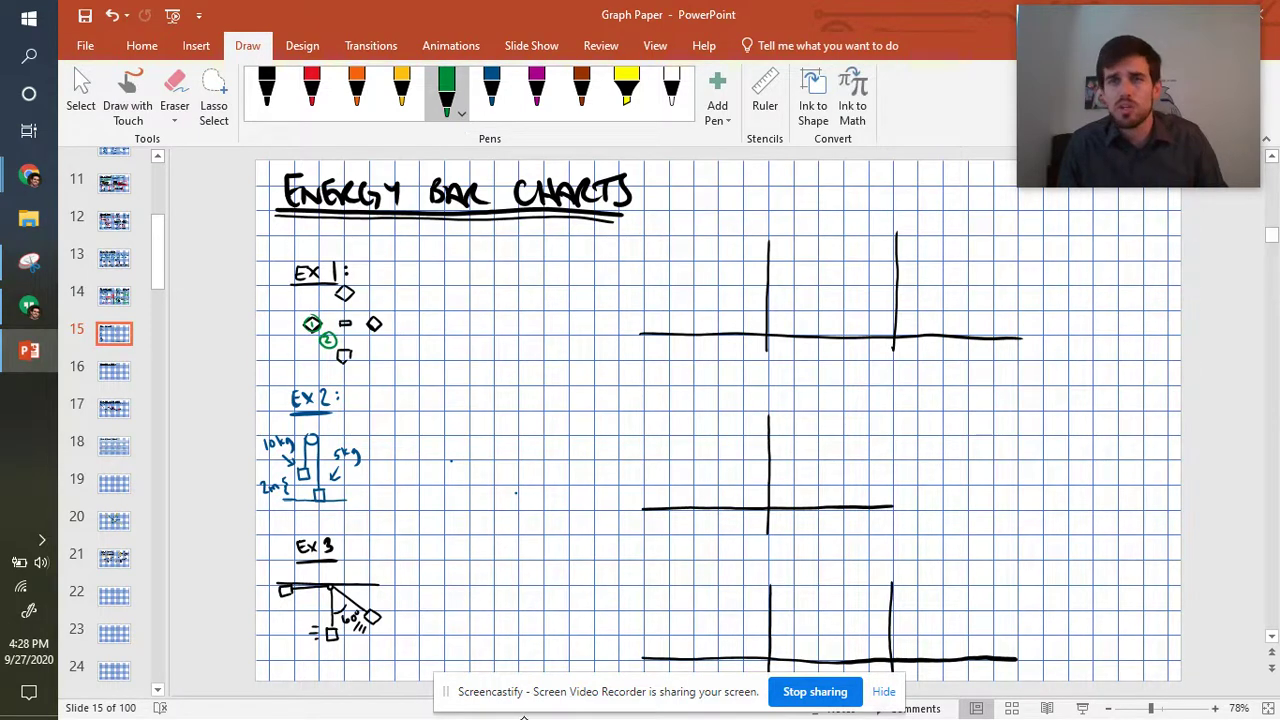
{"action": "mouse_move", "coordinate": [341, 353]}
{"action": "left_mouse_down"}
{"action": "mouse_move", "coordinate": [349, 361]}
{"action": "mouse_move", "coordinate": [334, 364]}
{"action": "mouse_move", "coordinate": [340, 347]}
{"action": "left_mouse_up"}
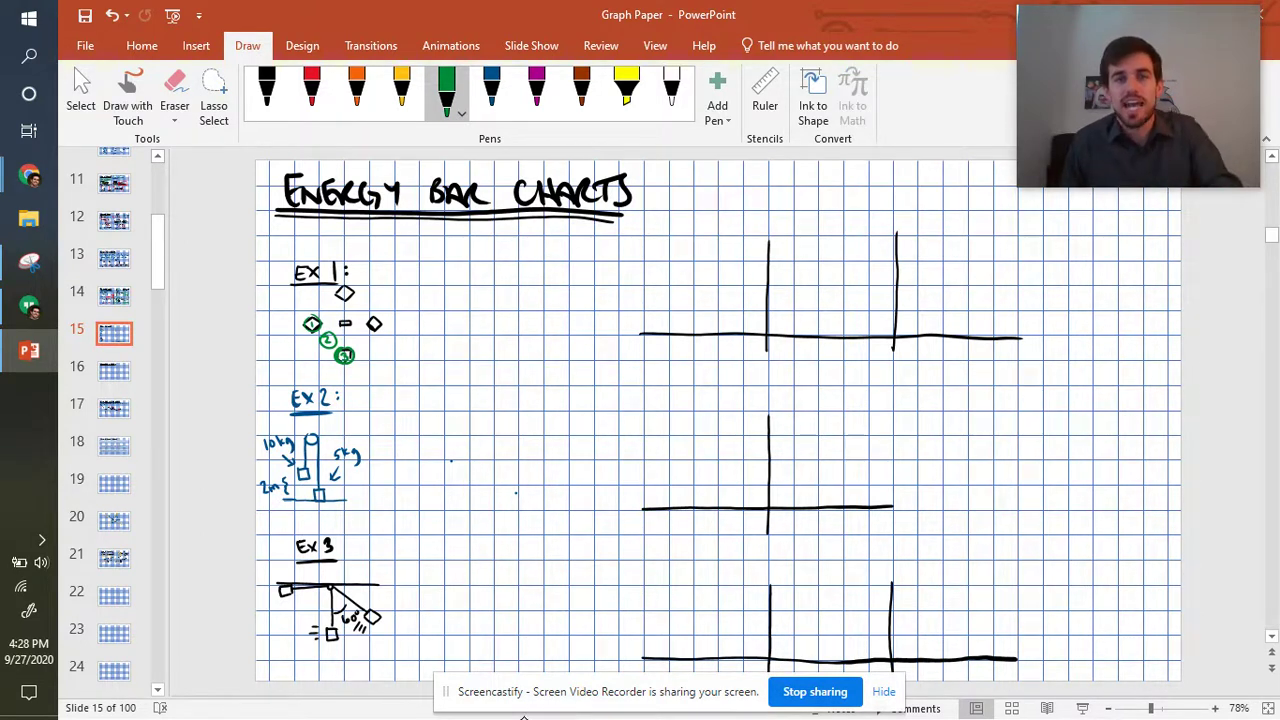
{"action": "left_click_drag", "start_coordinate": [667, 258], "coordinate": [667, 330]}
Step: Draw a tall green bar labelled GPE in column one and a short K bar in column two
{"action": "mouse_move", "coordinate": [668, 258]}
{"action": "left_mouse_down"}
{"action": "mouse_move", "coordinate": [694, 258]}
{"action": "mouse_move", "coordinate": [698, 330]}
{"action": "left_mouse_up"}
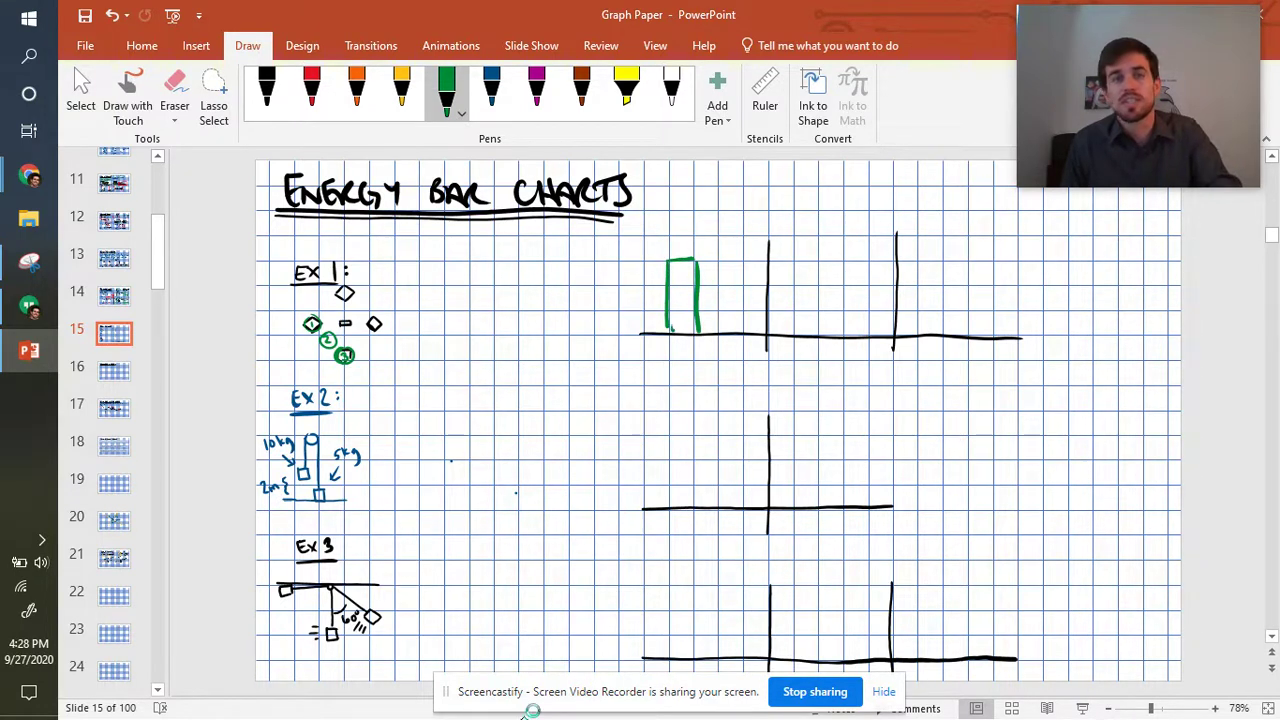
{"action": "mouse_move", "coordinate": [663, 238]}
{"action": "left_mouse_down"}
{"action": "mouse_move", "coordinate": [667, 251]}
{"action": "mouse_move", "coordinate": [700, 248]}
{"action": "left_mouse_up"}
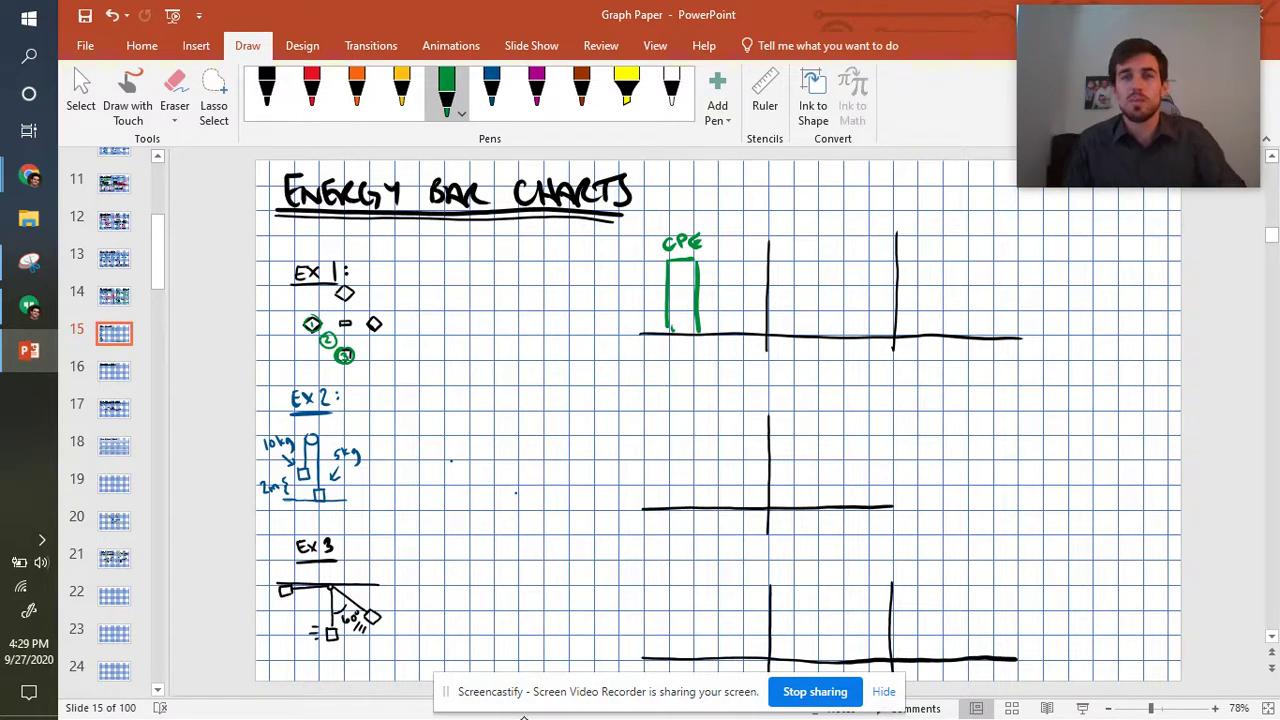
{"action": "mouse_move", "coordinate": [840, 310]}
{"action": "left_mouse_down"}
{"action": "mouse_move", "coordinate": [840, 338]}
{"action": "mouse_move", "coordinate": [868, 320]}
{"action": "mouse_move", "coordinate": [868, 336]}
{"action": "left_mouse_up"}
{"action": "left_click_drag", "start_coordinate": [848, 287], "coordinate": [860, 304]}
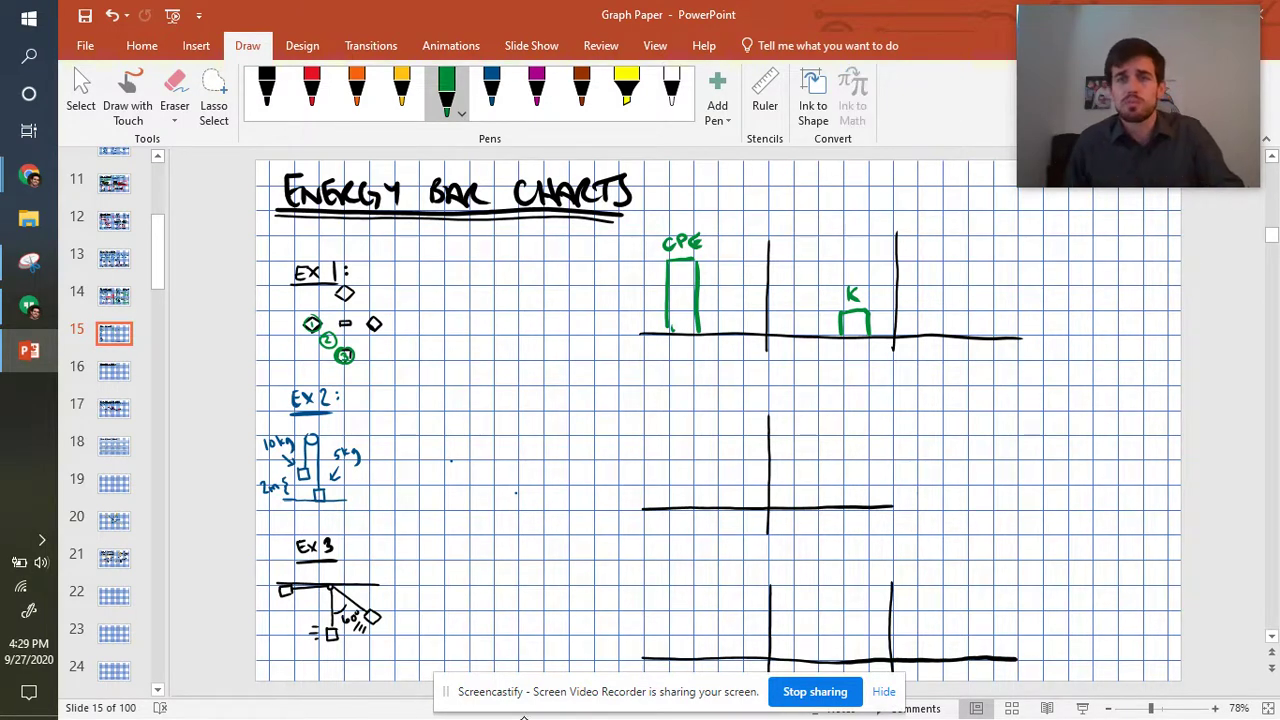
Step: Add a medium GPE bar beside K and a short labelled GPE bar in the third column
{"action": "mouse_move", "coordinate": [795, 330]}
{"action": "left_mouse_down"}
{"action": "mouse_move", "coordinate": [795, 285]}
{"action": "mouse_move", "coordinate": [798, 337]}
{"action": "left_mouse_up"}
{"action": "mouse_move", "coordinate": [795, 284]}
{"action": "left_mouse_down"}
{"action": "mouse_move", "coordinate": [820, 282]}
{"action": "mouse_move", "coordinate": [818, 340]}
{"action": "left_mouse_up"}
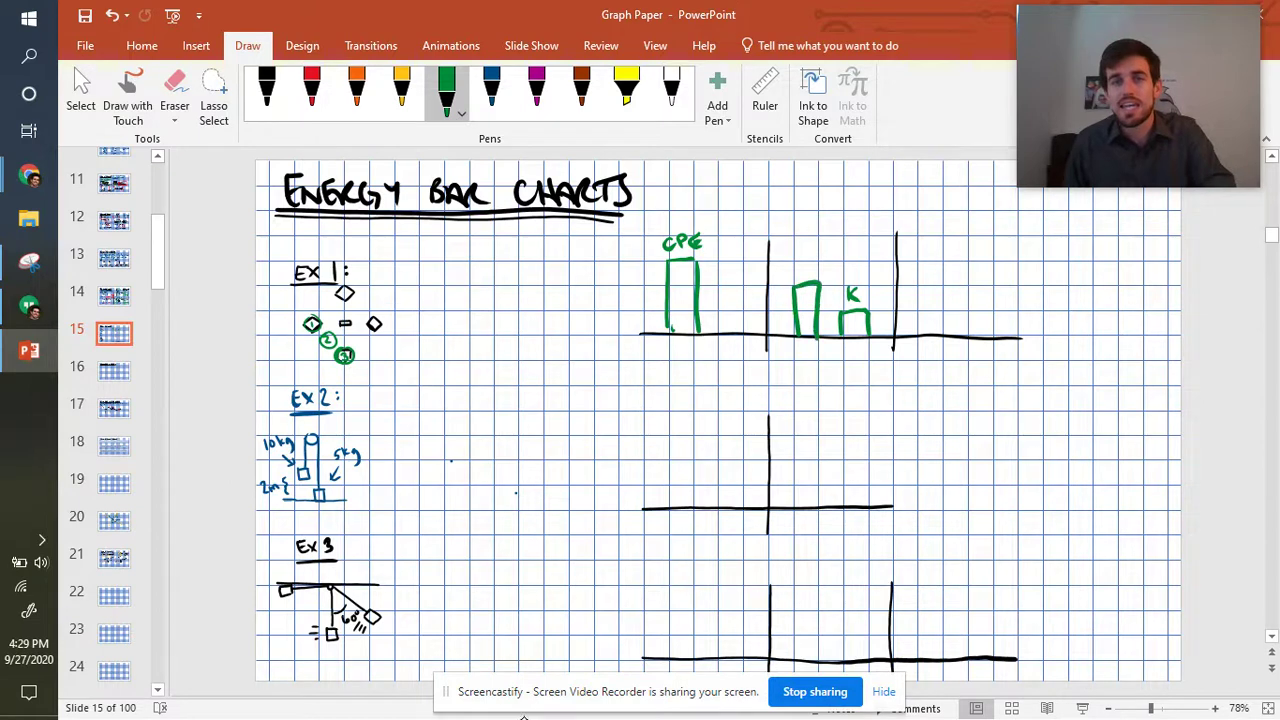
{"action": "mouse_move", "coordinate": [801, 254]}
{"action": "left_mouse_down"}
{"action": "mouse_move", "coordinate": [798, 266]}
{"action": "mouse_move", "coordinate": [812, 254]}
{"action": "mouse_move", "coordinate": [826, 266]}
{"action": "left_mouse_up"}
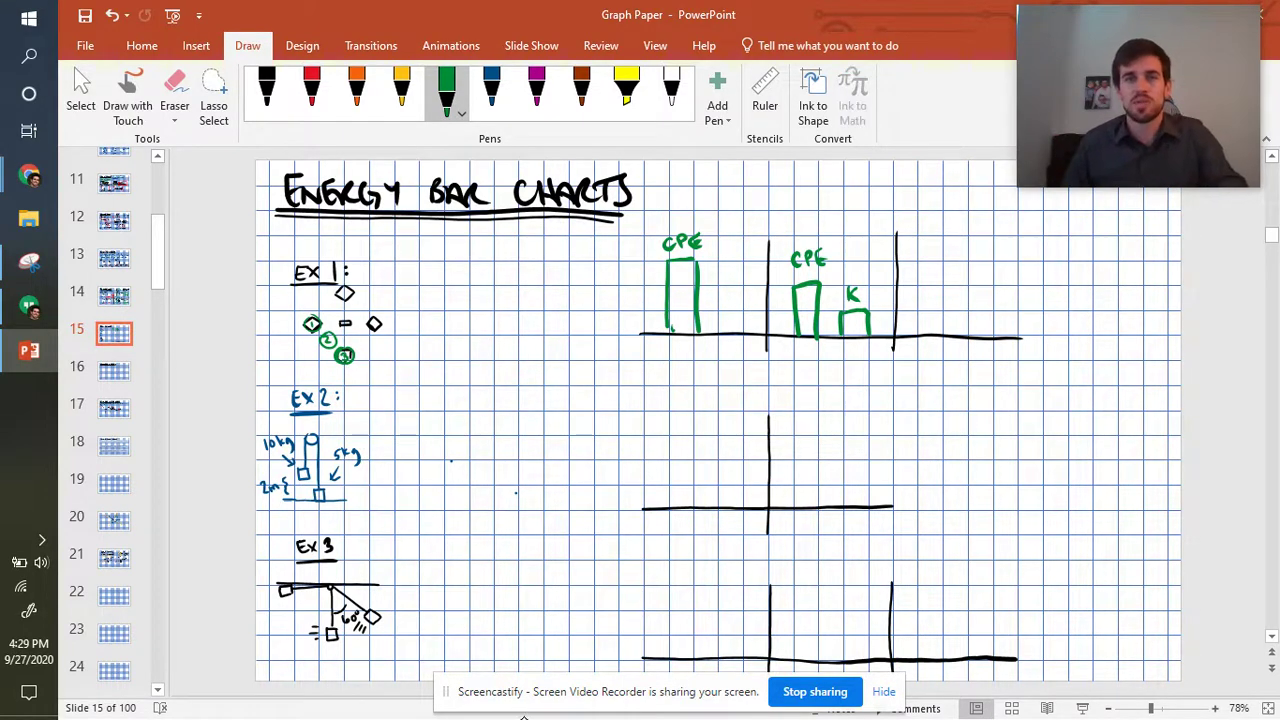
{"action": "mouse_move", "coordinate": [918, 334]}
{"action": "left_mouse_down"}
{"action": "mouse_move", "coordinate": [918, 310]}
{"action": "mouse_move", "coordinate": [944, 334]}
{"action": "left_mouse_up"}
{"action": "mouse_move", "coordinate": [926, 285]}
{"action": "left_mouse_down"}
{"action": "mouse_move", "coordinate": [924, 298]}
{"action": "mouse_move", "coordinate": [945, 300]}
{"action": "left_mouse_up"}
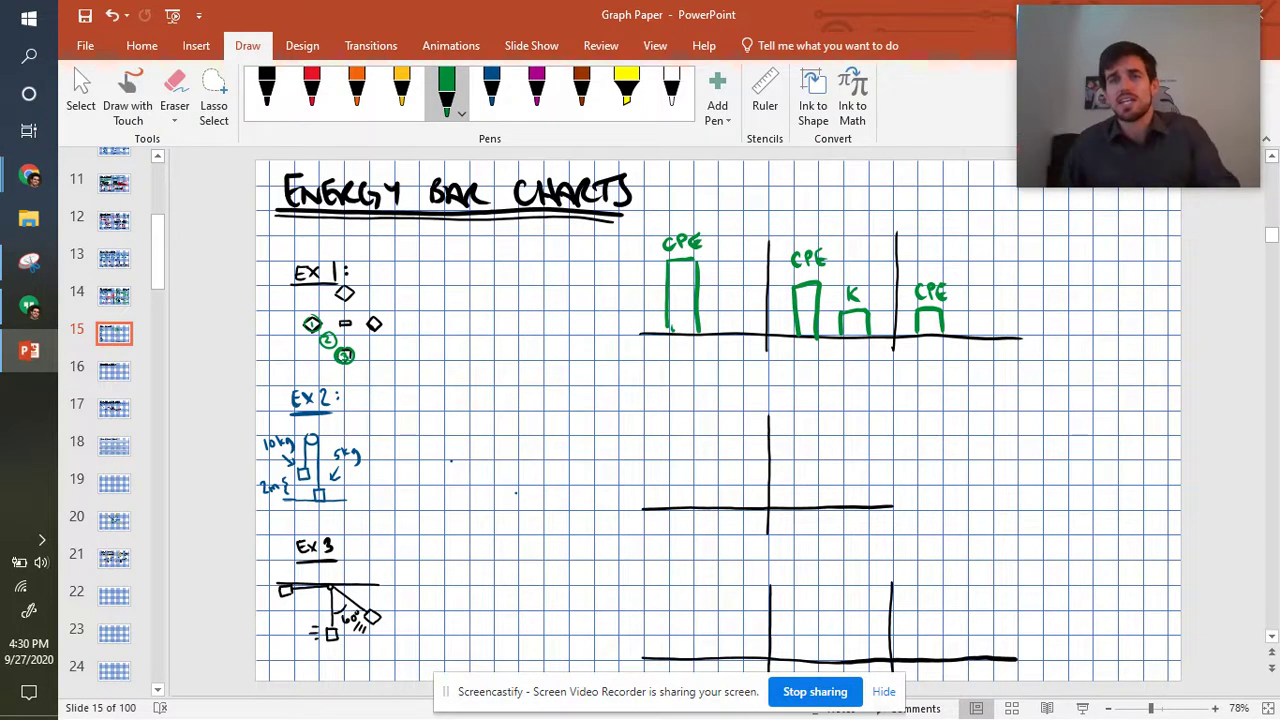
Step: Draw a taller green bar labelled TE beside GPE in the third column
{"action": "left_click_drag", "start_coordinate": [967, 286], "coordinate": [969, 336]}
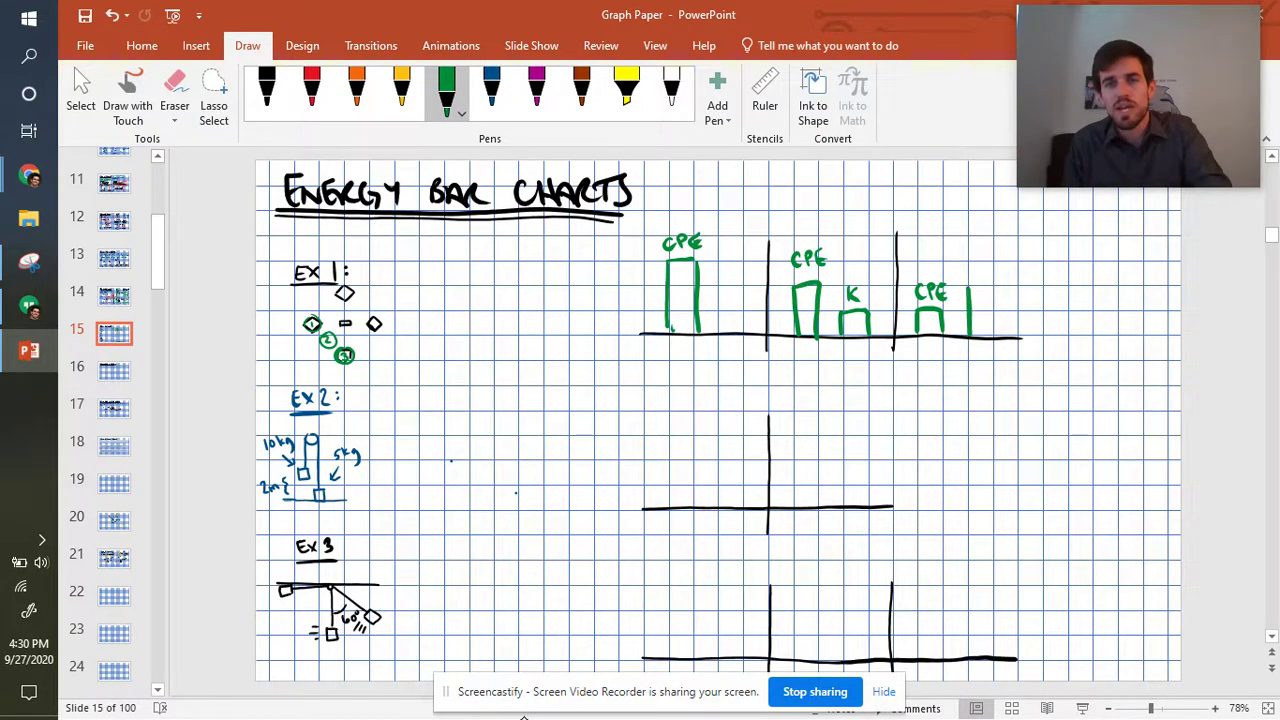
{"action": "mouse_move", "coordinate": [968, 284]}
{"action": "left_mouse_down"}
{"action": "mouse_move", "coordinate": [994, 286]}
{"action": "mouse_move", "coordinate": [992, 336]}
{"action": "left_mouse_up"}
{"action": "mouse_move", "coordinate": [976, 256]}
{"action": "left_mouse_down"}
{"action": "mouse_move", "coordinate": [977, 272]}
{"action": "mouse_move", "coordinate": [985, 254]}
{"action": "mouse_move", "coordinate": [1000, 274]}
{"action": "left_mouse_up"}
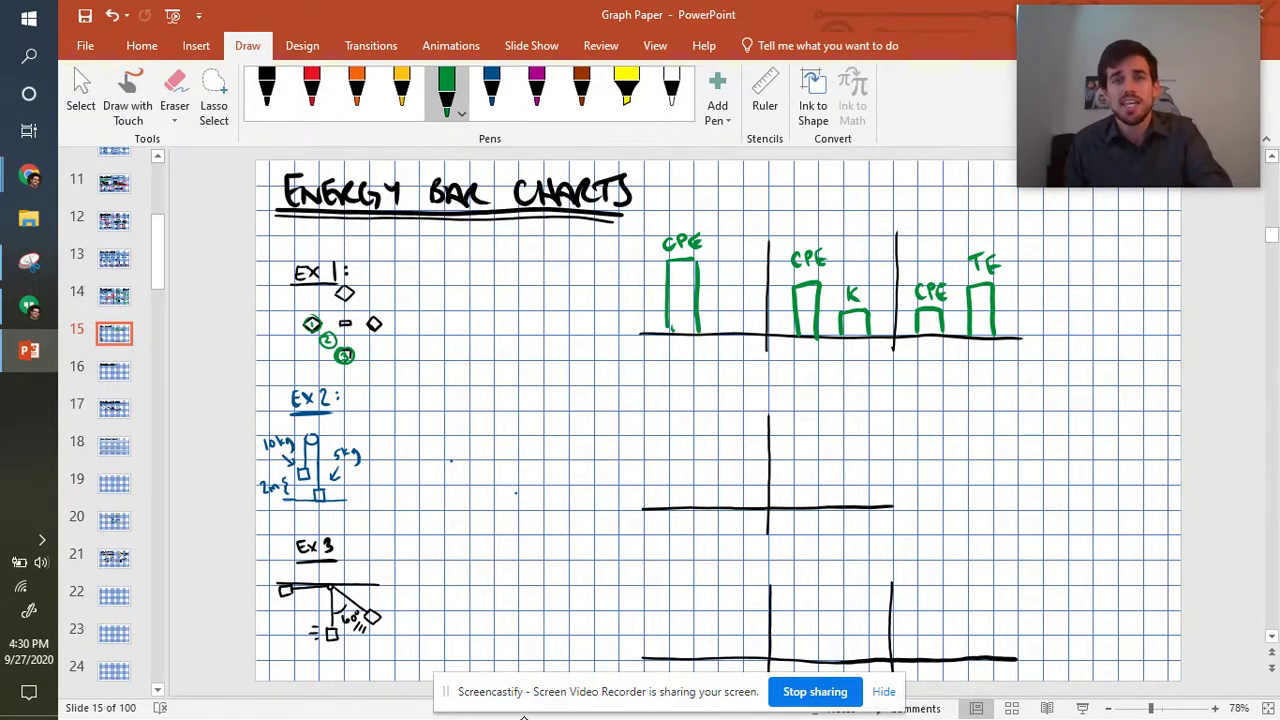
Step: Write a 3 above each of the top chart's three columns
{"action": "left_click_drag", "start_coordinate": [702, 188], "coordinate": [704, 209]}
{"action": "mouse_move", "coordinate": [817, 188]}
{"action": "left_mouse_down"}
{"action": "mouse_move", "coordinate": [832, 198]}
{"action": "mouse_move", "coordinate": [820, 209]}
{"action": "left_mouse_up"}
{"action": "mouse_move", "coordinate": [954, 188]}
{"action": "left_mouse_down"}
{"action": "mouse_move", "coordinate": [967, 199]}
{"action": "mouse_move", "coordinate": [955, 212]}
{"action": "left_mouse_up"}
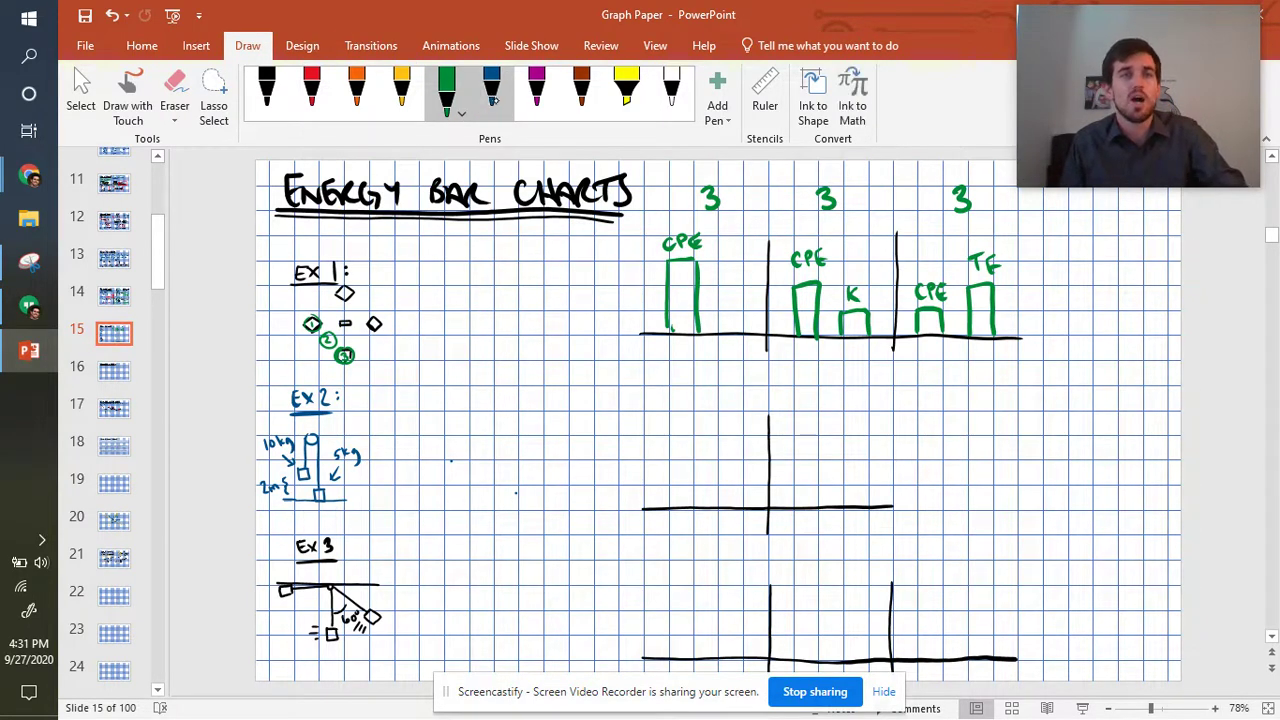
Step: In dark blue ink, write Ug = mgy = 10(10)(2) beside Ex 2 and mark y = 0
{"action": "left_click", "coordinate": [491, 100]}
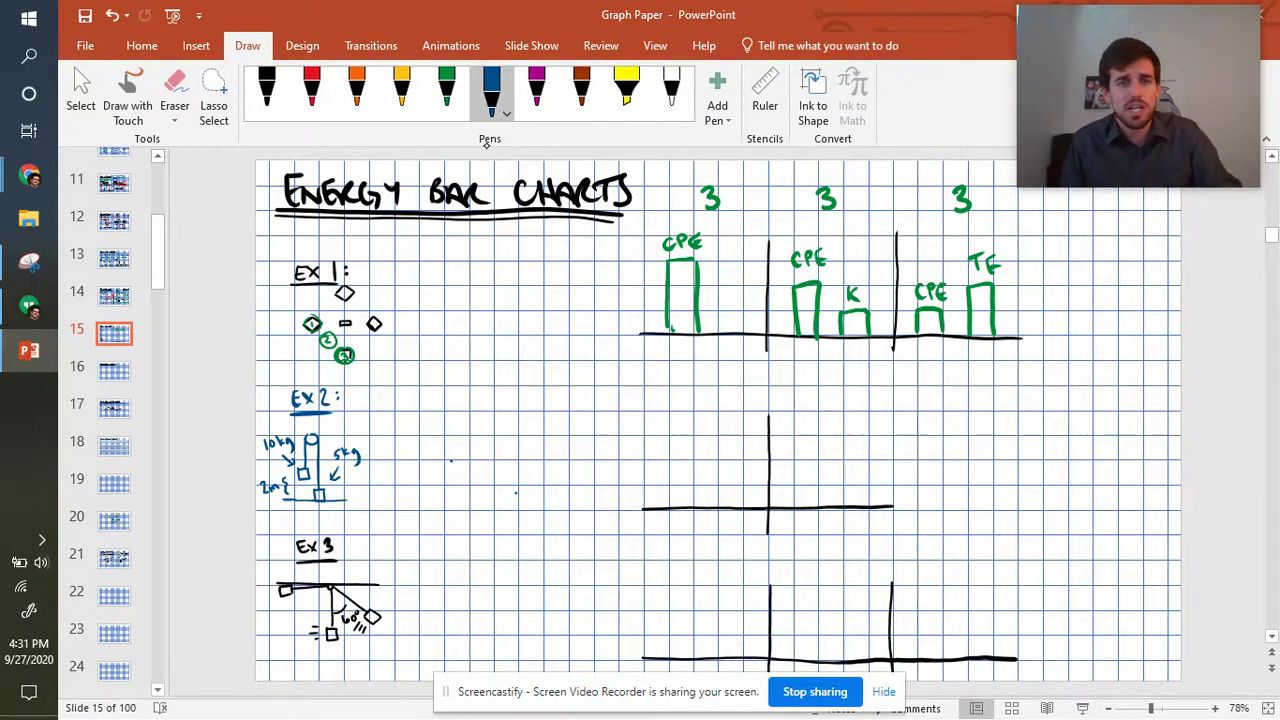
{"action": "mouse_move", "coordinate": [421, 433]}
{"action": "left_mouse_down"}
{"action": "mouse_move", "coordinate": [443, 453]}
{"action": "mouse_move", "coordinate": [462, 438]}
{"action": "left_mouse_up"}
{"action": "mouse_move", "coordinate": [453, 446]}
{"action": "left_mouse_down"}
{"action": "mouse_move", "coordinate": [503, 446]}
{"action": "mouse_move", "coordinate": [501, 458]}
{"action": "mouse_move", "coordinate": [511, 443]}
{"action": "mouse_move", "coordinate": [512, 459]}
{"action": "mouse_move", "coordinate": [463, 470]}
{"action": "left_mouse_up"}
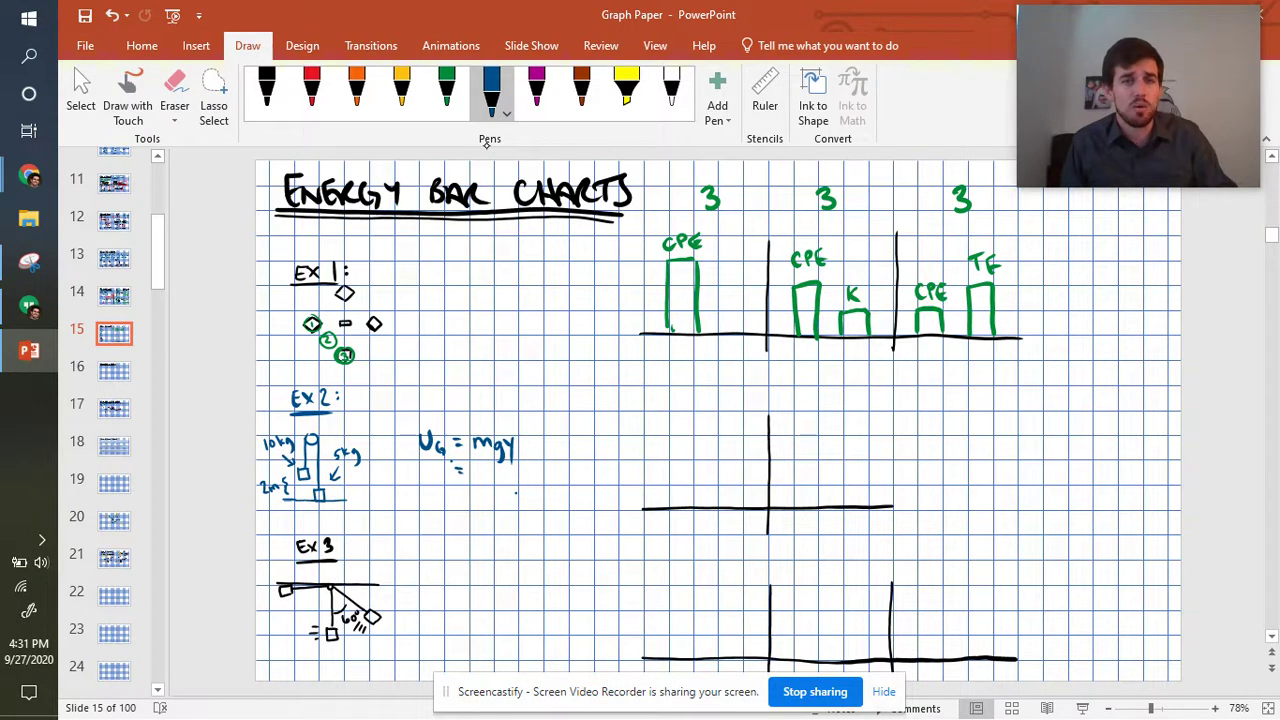
{"action": "mouse_move", "coordinate": [358, 500]}
{"action": "left_mouse_down"}
{"action": "mouse_move", "coordinate": [372, 513]}
{"action": "mouse_move", "coordinate": [385, 500]}
{"action": "left_mouse_up"}
{"action": "left_click_drag", "start_coordinate": [378, 504], "coordinate": [385, 504]}
{"action": "left_click_drag", "start_coordinate": [394, 495], "coordinate": [393, 495]}
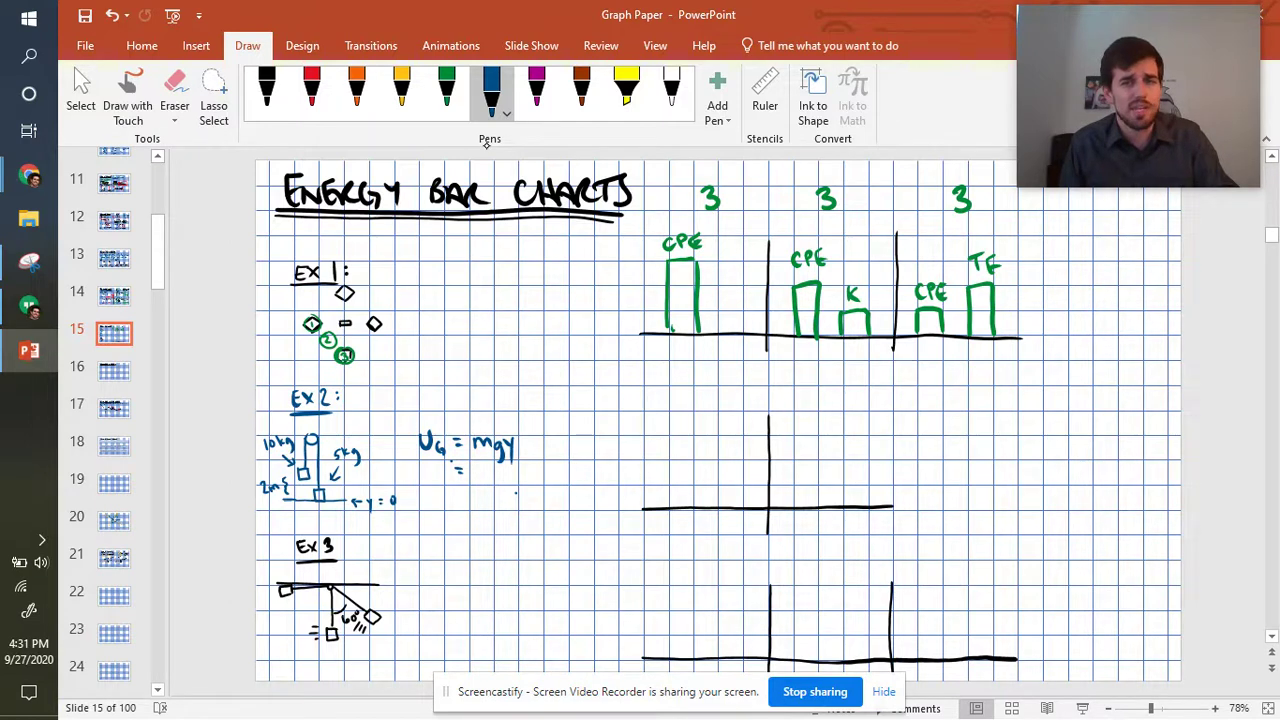
{"action": "mouse_move", "coordinate": [474, 464]}
{"action": "left_mouse_down"}
{"action": "mouse_move", "coordinate": [516, 468]}
{"action": "mouse_move", "coordinate": [550, 474]}
{"action": "left_mouse_up"}
{"action": "left_click_drag", "start_coordinate": [554, 456], "coordinate": [558, 480]}
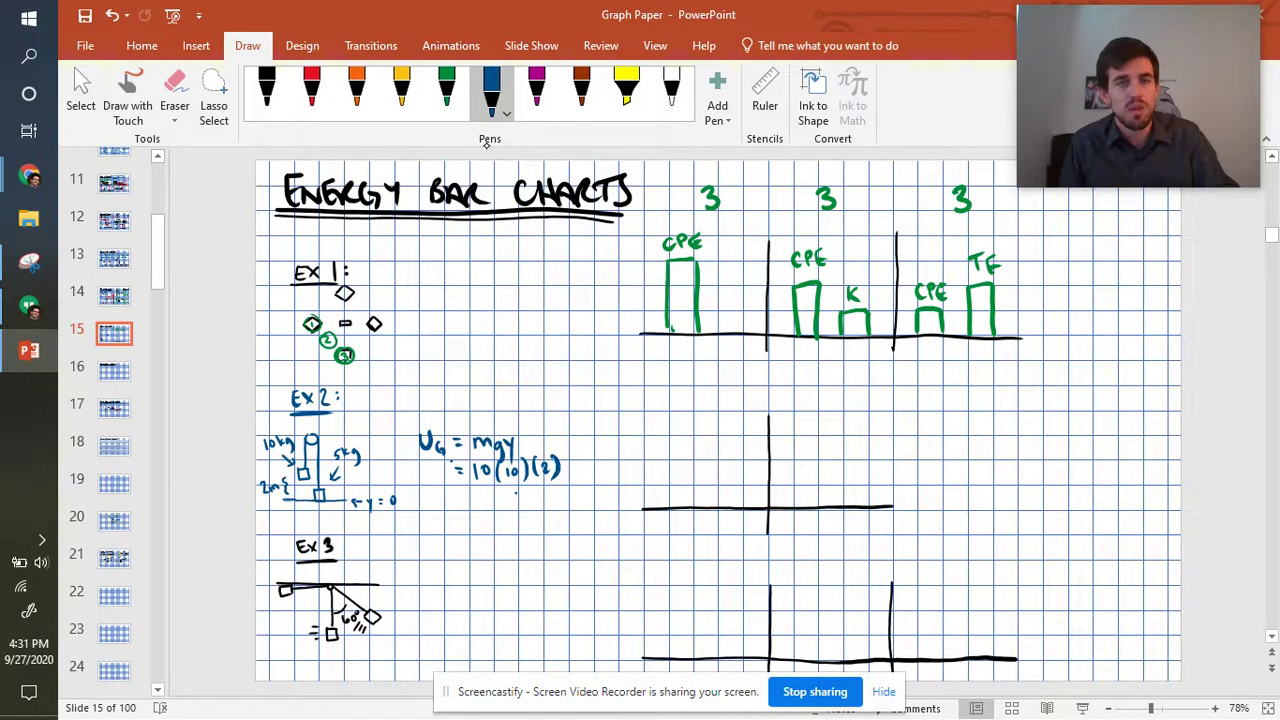
Step: Draw a tall blue bar labelled 200J in the middle chart's first column
{"action": "left_click_drag", "start_coordinate": [669, 414], "coordinate": [669, 504]}
{"action": "mouse_move", "coordinate": [669, 442]}
{"action": "left_mouse_down"}
{"action": "mouse_move", "coordinate": [678, 413]}
{"action": "mouse_move", "coordinate": [697, 436]}
{"action": "mouse_move", "coordinate": [701, 506]}
{"action": "left_mouse_up"}
{"action": "left_click_drag", "start_coordinate": [666, 390], "coordinate": [677, 401]}
{"action": "left_click_drag", "start_coordinate": [681, 390], "coordinate": [698, 399]}
{"action": "left_click_drag", "start_coordinate": [696, 385], "coordinate": [708, 384]}
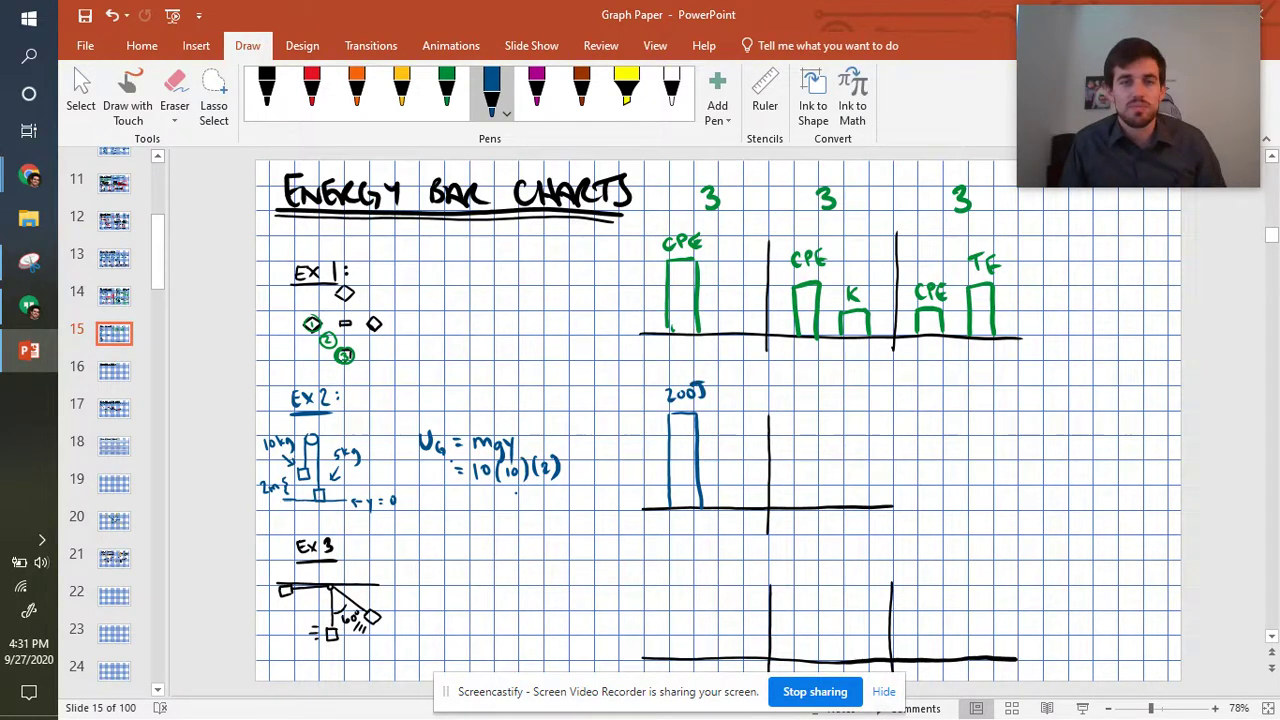
Step: Label the middle chart's first column Ugo and its second column Ugs
{"action": "left_click_drag", "start_coordinate": [666, 518], "coordinate": [685, 532]}
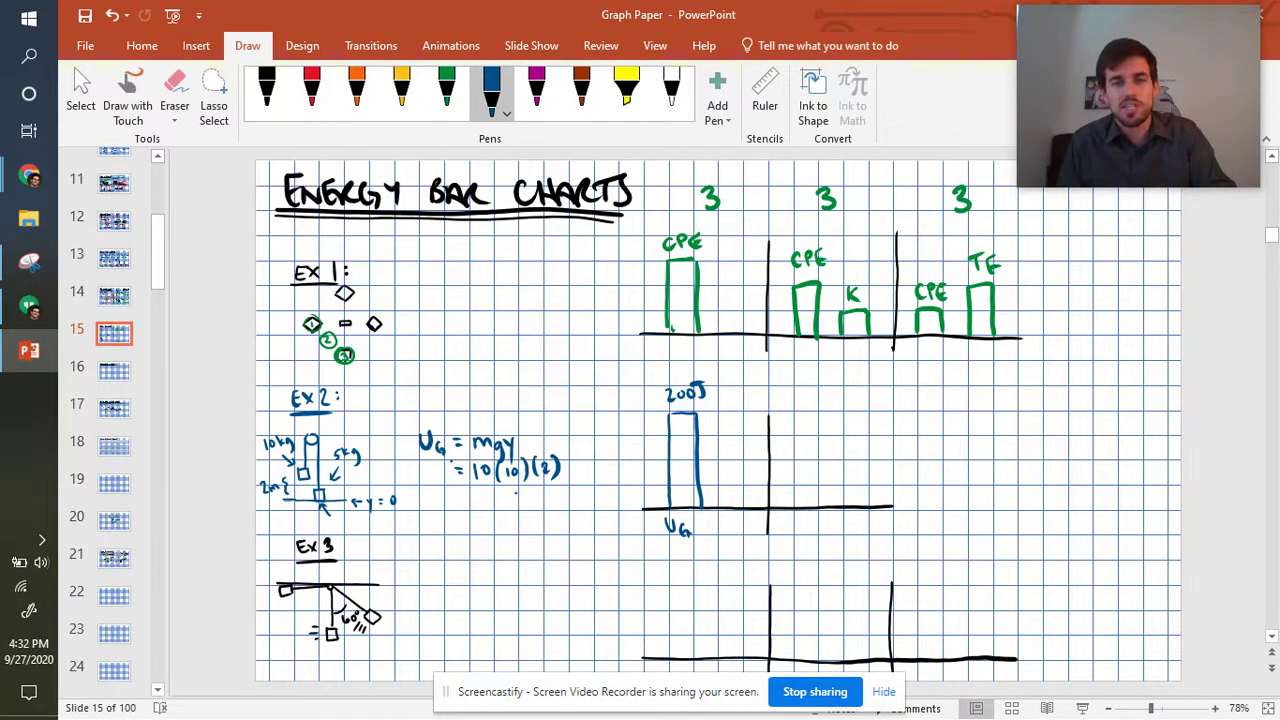
{"action": "left_click_drag", "start_coordinate": [697, 533], "coordinate": [695, 535]}
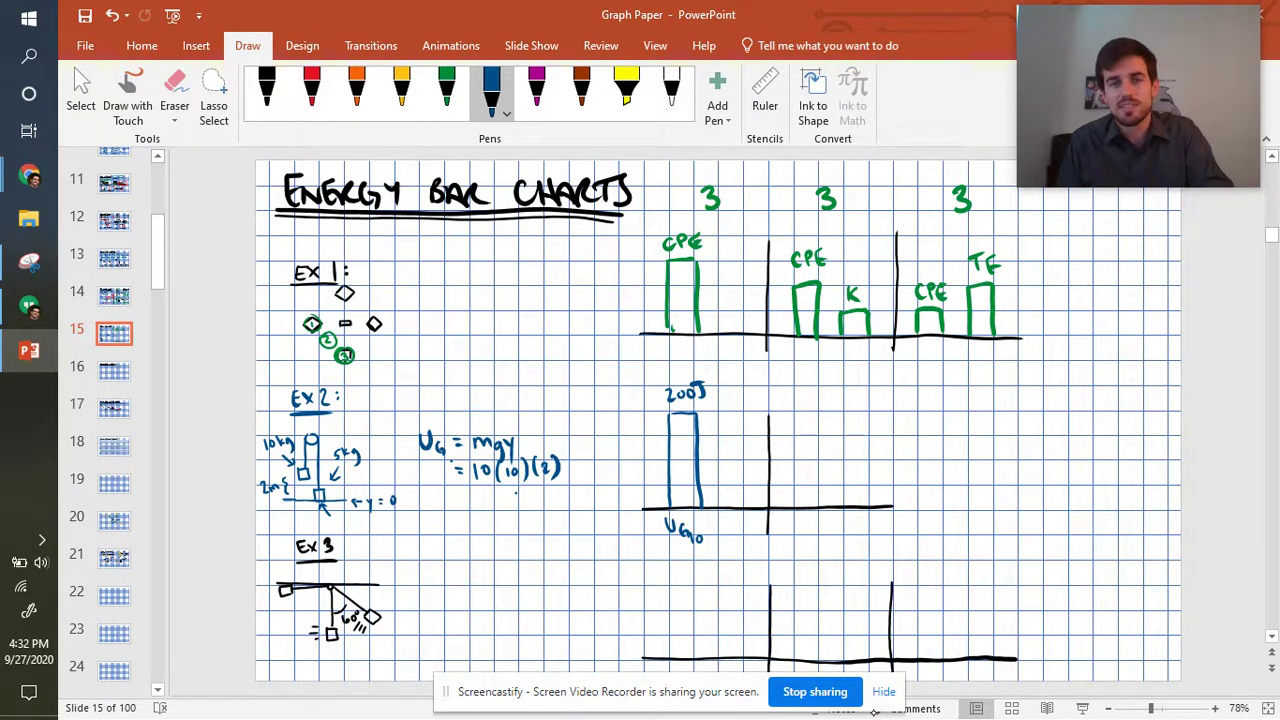
{"action": "left_click_drag", "start_coordinate": [787, 517], "coordinate": [808, 533]}
{"action": "left_click_drag", "start_coordinate": [820, 527], "coordinate": [812, 539]}
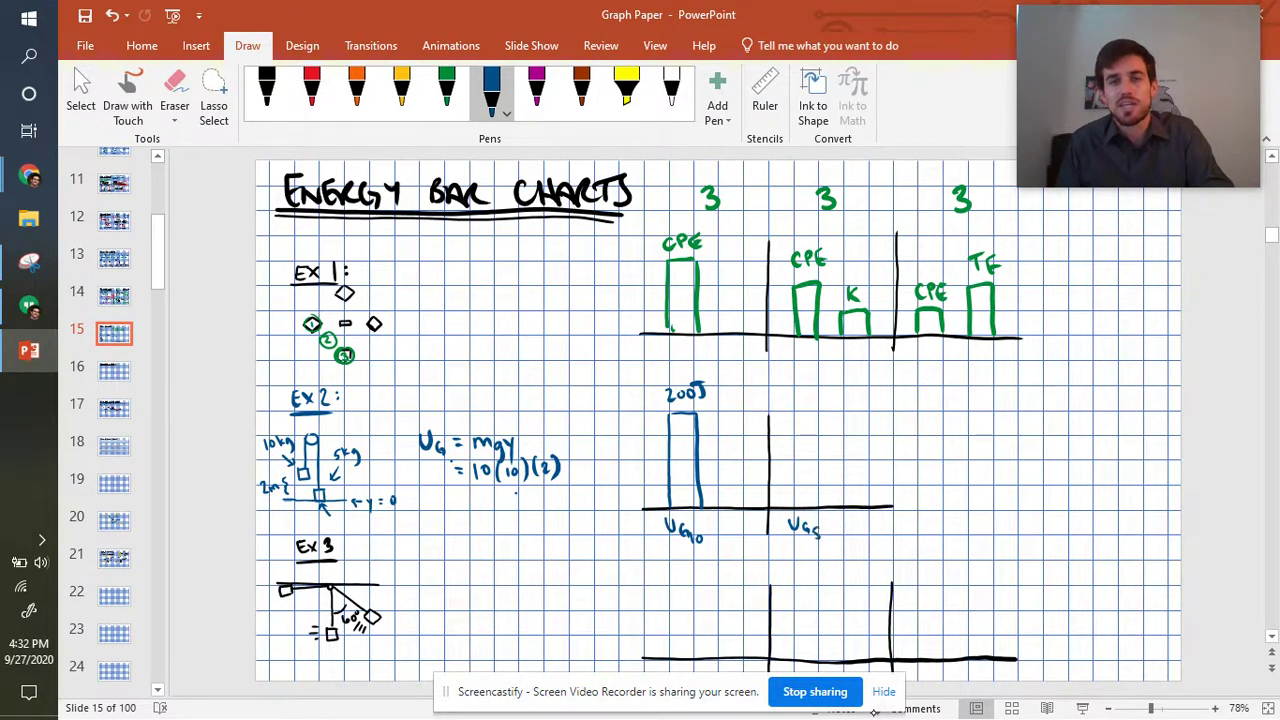
Step: Write the second equation Ug = 5(10)(2) beside Example 2
{"action": "mouse_move", "coordinate": [418, 492]}
{"action": "left_mouse_down"}
{"action": "mouse_move", "coordinate": [434, 514]}
{"action": "mouse_move", "coordinate": [458, 498]}
{"action": "left_mouse_up"}
{"action": "mouse_move", "coordinate": [448, 505]}
{"action": "left_mouse_down"}
{"action": "mouse_move", "coordinate": [474, 510]}
{"action": "mouse_move", "coordinate": [487, 493]}
{"action": "left_mouse_up"}
{"action": "mouse_move", "coordinate": [500, 491]}
{"action": "left_mouse_down"}
{"action": "mouse_move", "coordinate": [496, 514]}
{"action": "mouse_move", "coordinate": [507, 508]}
{"action": "left_mouse_up"}
{"action": "left_click_drag", "start_coordinate": [516, 497], "coordinate": [528, 512]}
{"action": "left_click_drag", "start_coordinate": [533, 494], "coordinate": [546, 508]}
{"action": "mouse_move", "coordinate": [534, 488]}
{"action": "left_mouse_down"}
{"action": "mouse_move", "coordinate": [531, 514]}
{"action": "mouse_move", "coordinate": [553, 510]}
{"action": "left_mouse_up"}
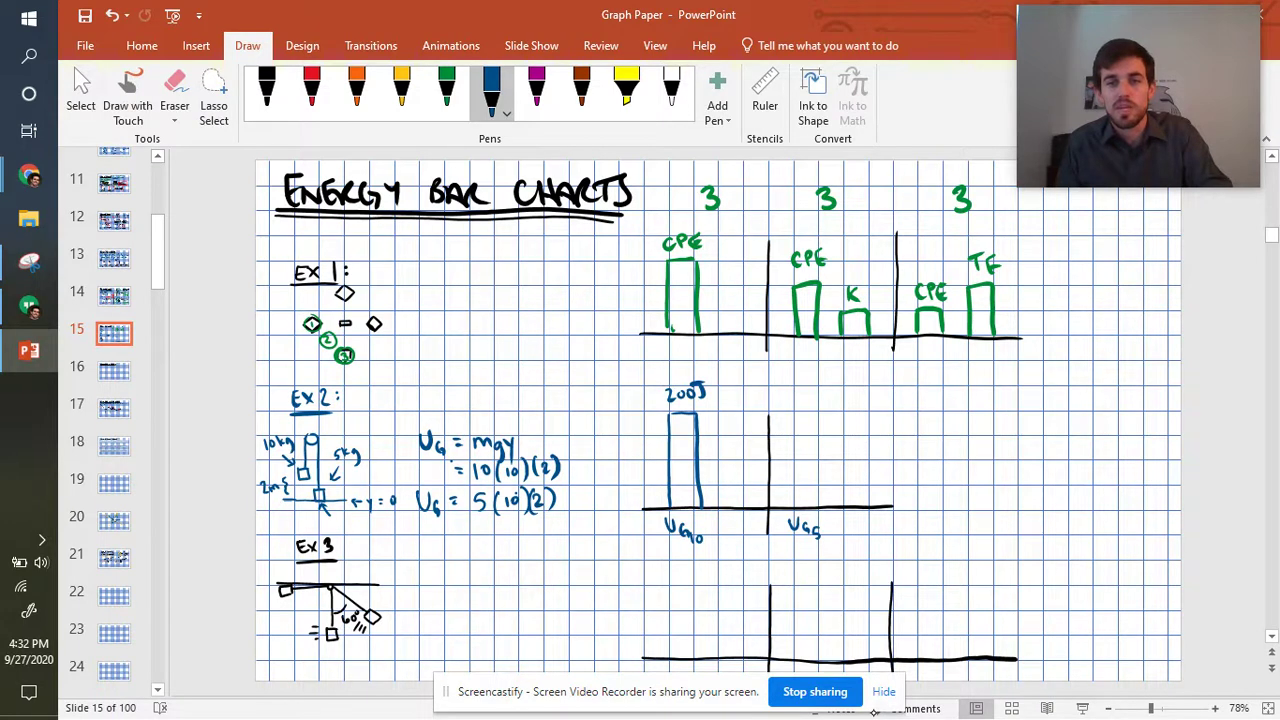
Step: Draw a blue bar labelled 100J above the Ugs label
{"action": "left_click_drag", "start_coordinate": [793, 460], "coordinate": [793, 508]}
{"action": "left_click_drag", "start_coordinate": [793, 458], "coordinate": [819, 504]}
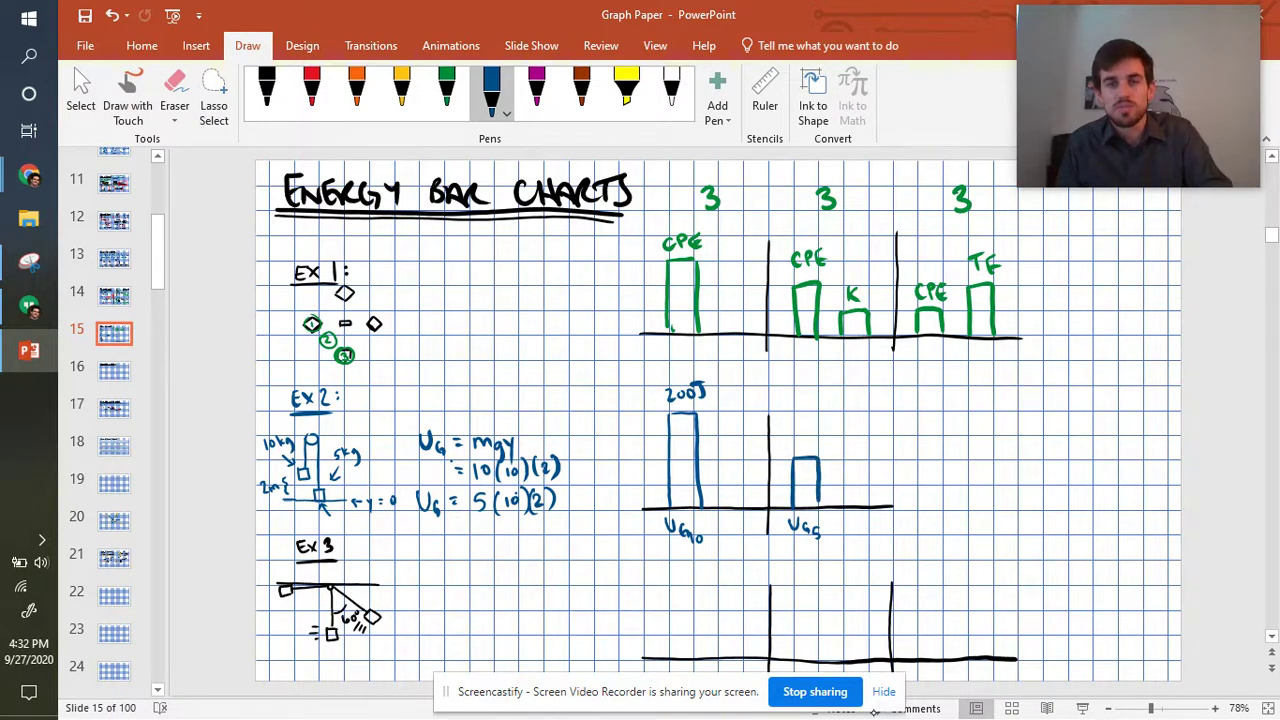
{"action": "mouse_move", "coordinate": [795, 428]}
{"action": "left_mouse_down"}
{"action": "mouse_move", "coordinate": [795, 445]}
{"action": "mouse_move", "coordinate": [801, 431]}
{"action": "mouse_move", "coordinate": [813, 442]}
{"action": "left_mouse_up"}
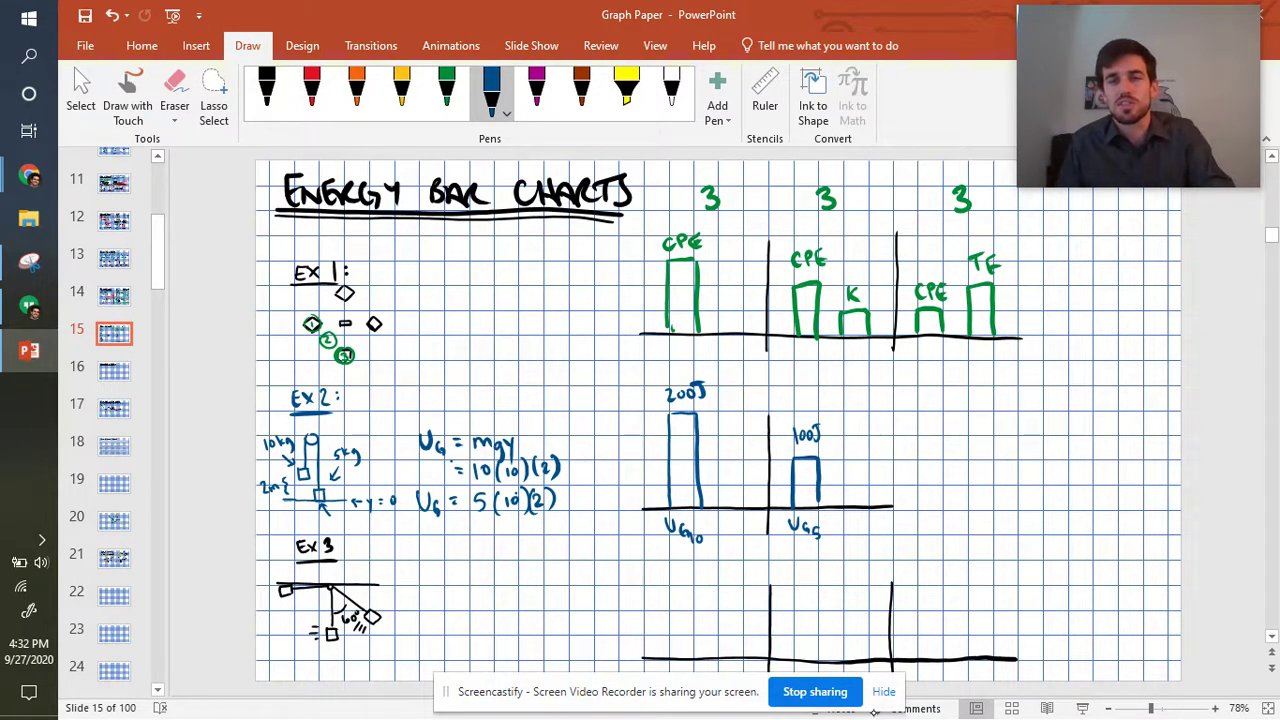
Step: Add a second blue bar labelled k and 100J beside the first 100J bar
{"action": "left_click_drag", "start_coordinate": [844, 458], "coordinate": [847, 506]}
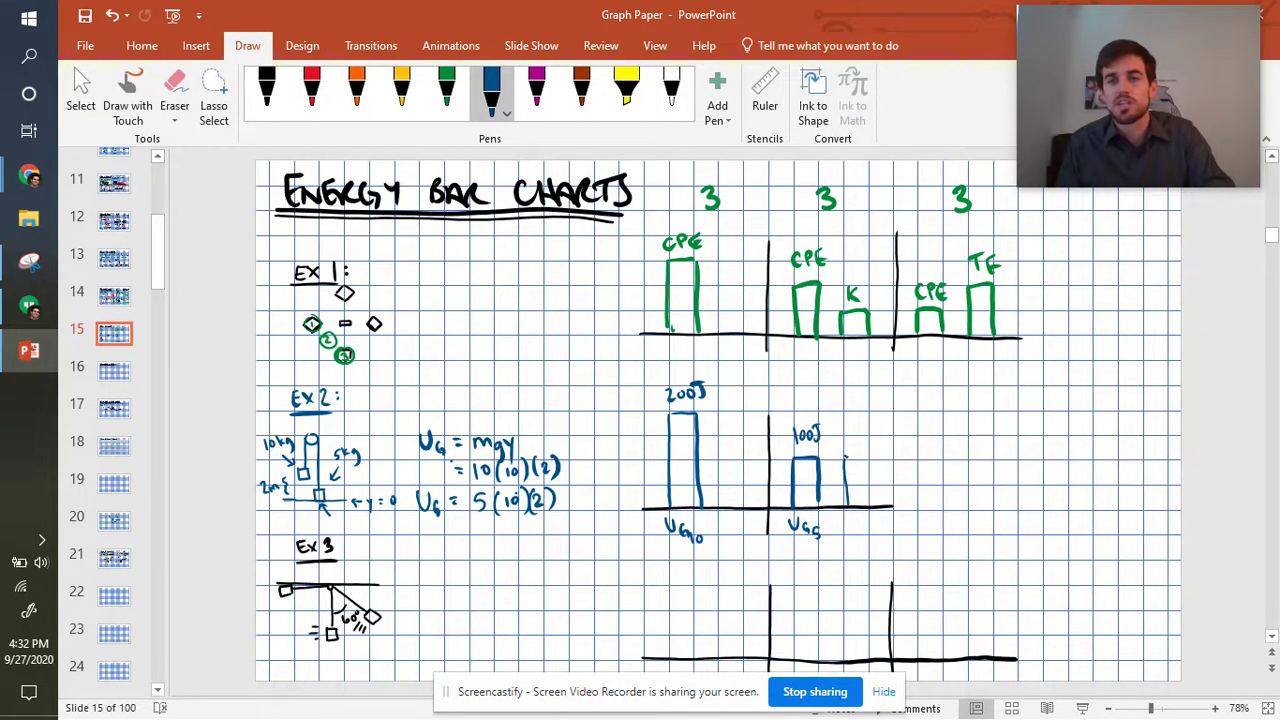
{"action": "mouse_move", "coordinate": [844, 456]}
{"action": "left_mouse_down"}
{"action": "mouse_move", "coordinate": [871, 484]}
{"action": "mouse_move", "coordinate": [857, 528]}
{"action": "mouse_move", "coordinate": [868, 526]}
{"action": "left_mouse_up"}
{"action": "left_click_drag", "start_coordinate": [846, 431], "coordinate": [847, 447]}
{"action": "left_click_drag", "start_coordinate": [855, 433], "coordinate": [871, 444]}
{"action": "left_click_drag", "start_coordinate": [868, 429], "coordinate": [882, 428]}
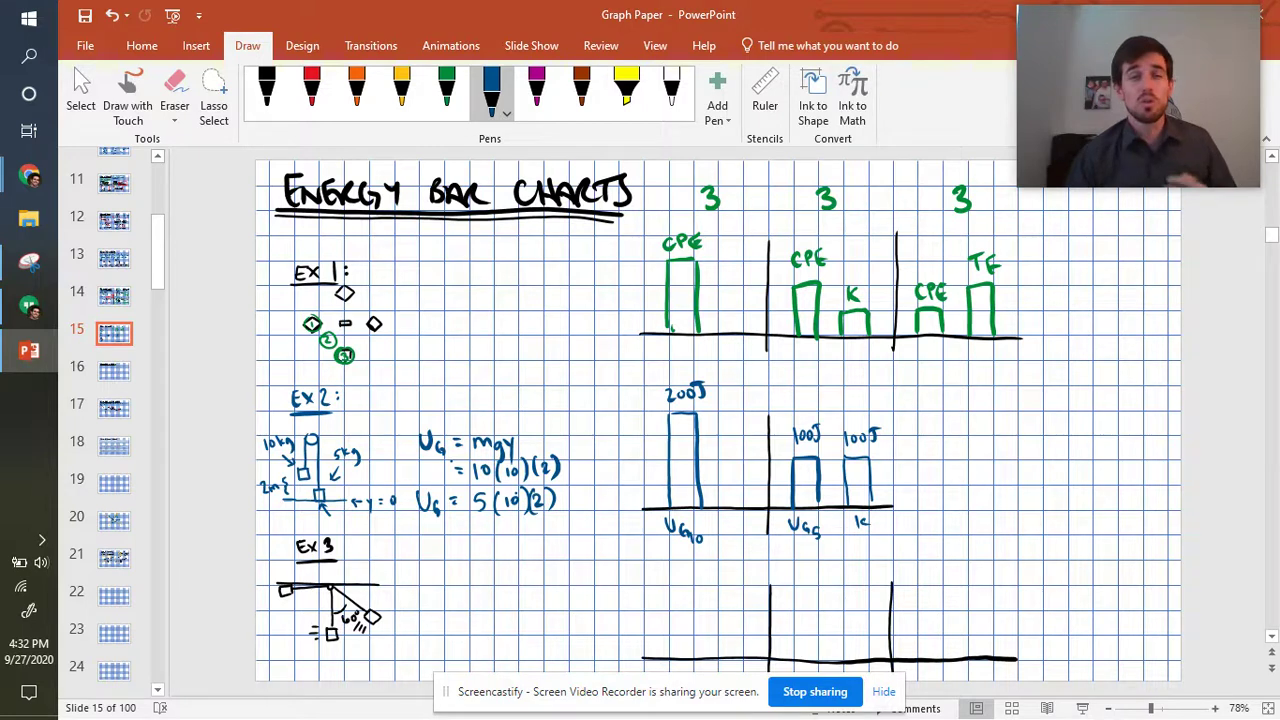
{"action": "left_click", "coordinate": [446, 90]}
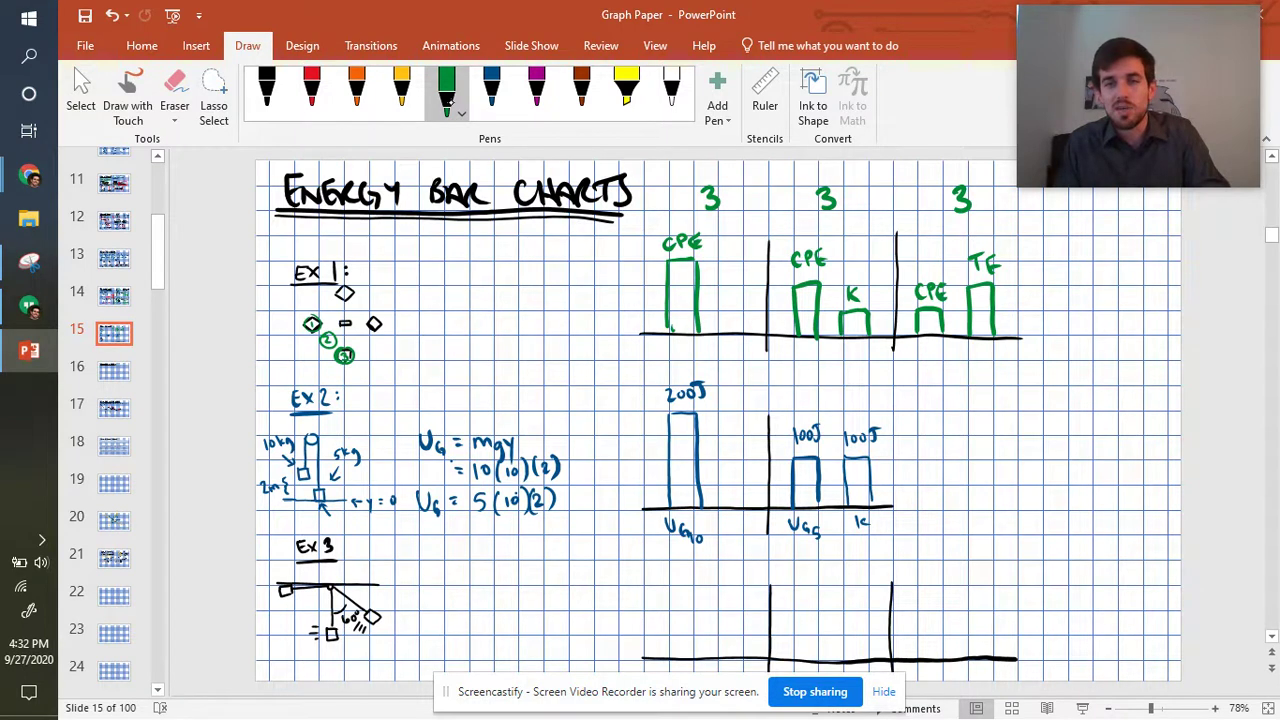
Step: Hatch the k bar in green and label its shares 66.6J K10 and 33.3J K5
{"action": "mouse_move", "coordinate": [846, 472]}
{"action": "left_mouse_down"}
{"action": "mouse_move", "coordinate": [874, 472]}
{"action": "mouse_move", "coordinate": [860, 506]}
{"action": "mouse_move", "coordinate": [846, 504]}
{"action": "mouse_move", "coordinate": [932, 494]}
{"action": "mouse_move", "coordinate": [946, 478]}
{"action": "mouse_move", "coordinate": [983, 491]}
{"action": "left_mouse_up"}
{"action": "left_click", "coordinate": [908, 493]}
{"action": "left_click_drag", "start_coordinate": [992, 476], "coordinate": [1011, 496]}
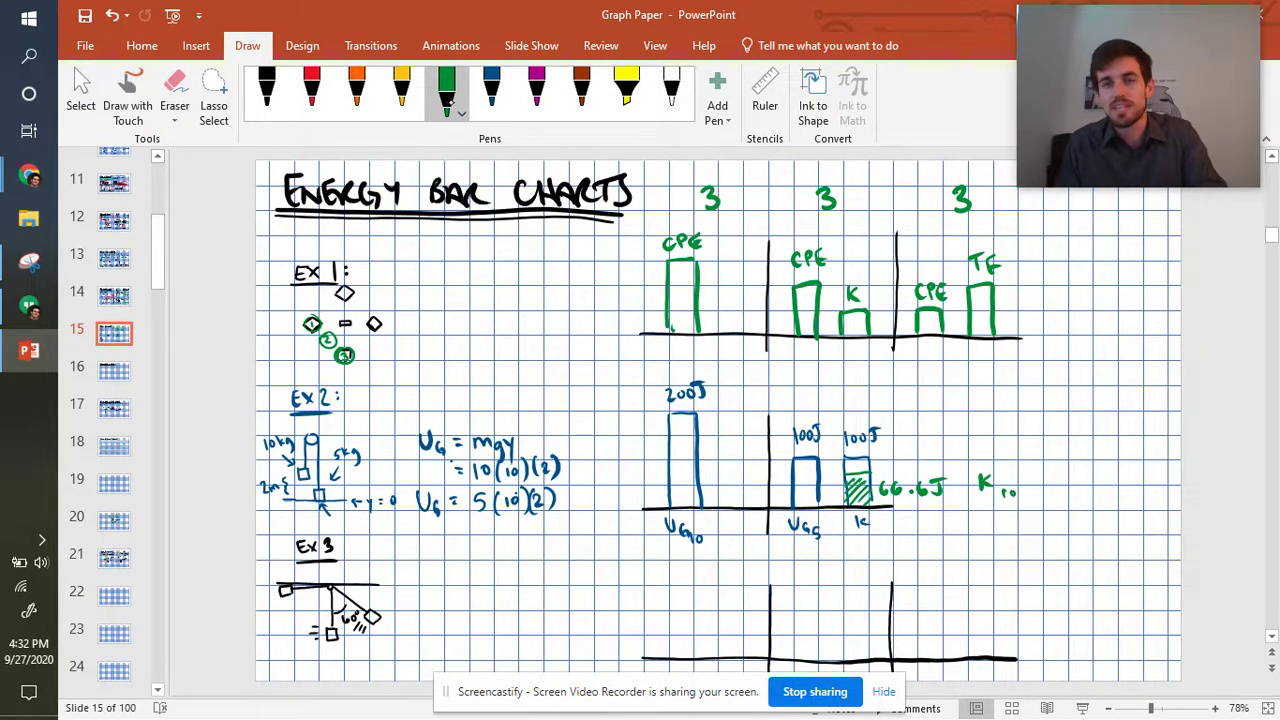
{"action": "mouse_move", "coordinate": [878, 455]}
{"action": "left_mouse_down"}
{"action": "mouse_move", "coordinate": [928, 452]}
{"action": "mouse_move", "coordinate": [970, 463]}
{"action": "left_mouse_up"}
{"action": "left_click", "coordinate": [906, 462]}
{"action": "mouse_move", "coordinate": [978, 451]}
{"action": "left_mouse_down"}
{"action": "mouse_move", "coordinate": [975, 463]}
{"action": "mouse_move", "coordinate": [993, 466]}
{"action": "left_mouse_up"}
{"action": "left_click_drag", "start_coordinate": [990, 458], "coordinate": [998, 458]}
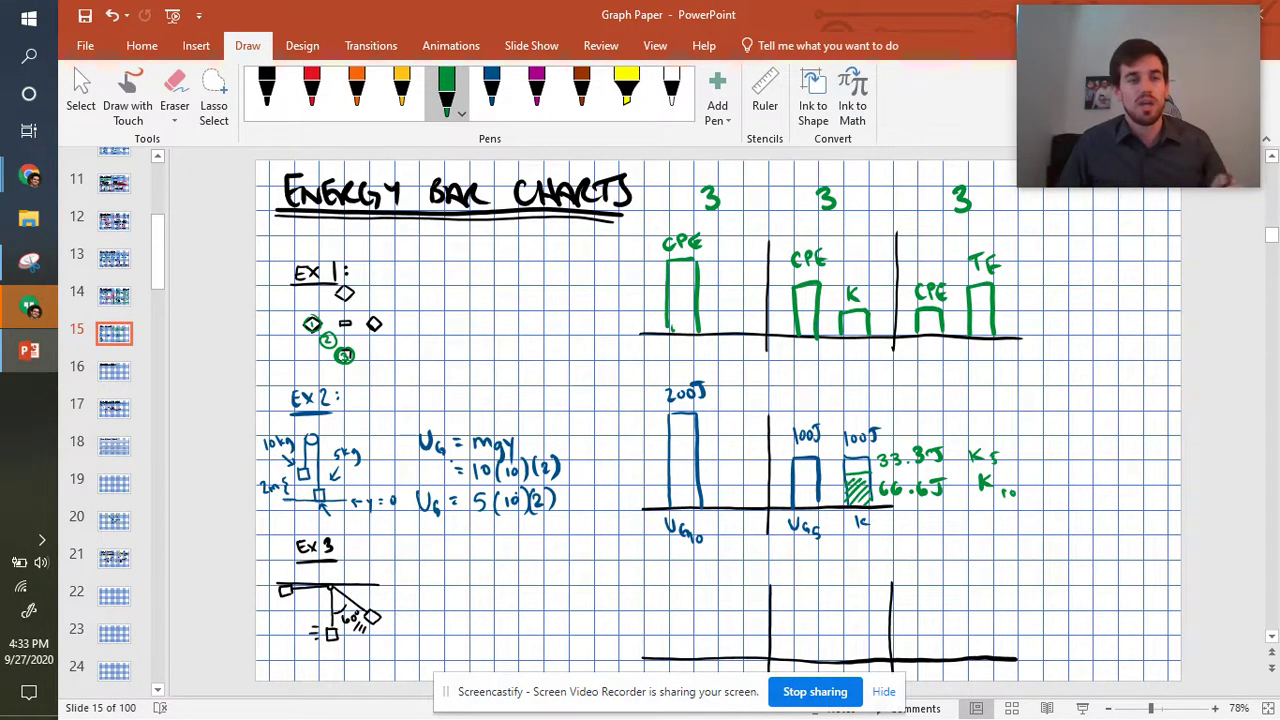
{"action": "left_click", "coordinate": [491, 88]}
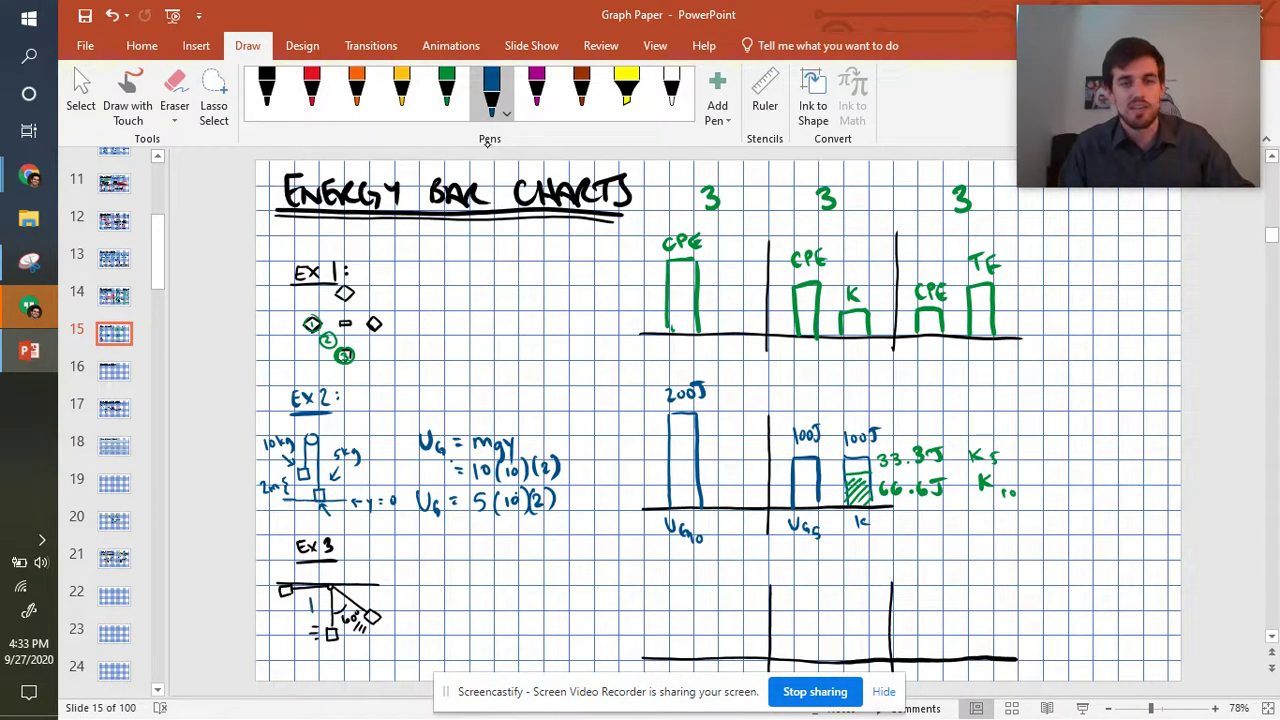
Step: Write 1m beside the pendulum string and 1kg under the weight in dark blue
{"action": "left_click_drag", "start_coordinate": [316, 607], "coordinate": [326, 610]}
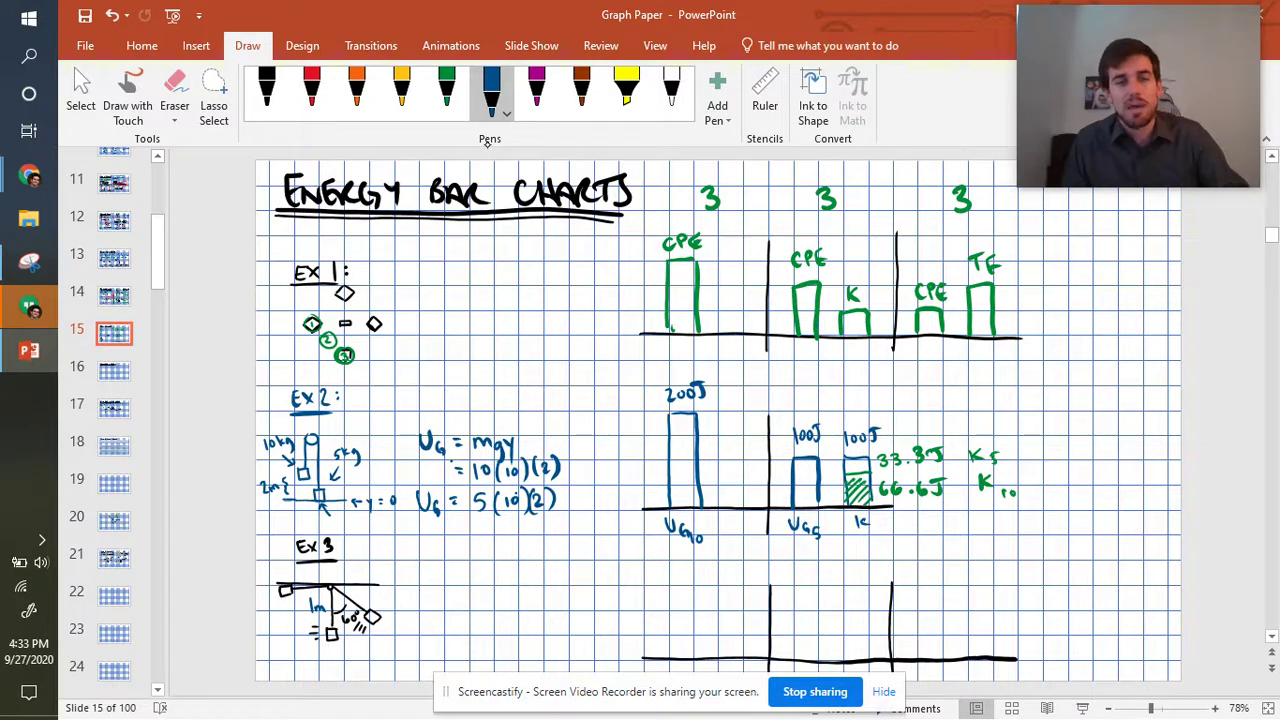
{"action": "mouse_move", "coordinate": [328, 658]}
{"action": "left_mouse_down"}
{"action": "mouse_move", "coordinate": [339, 650]}
{"action": "mouse_move", "coordinate": [327, 678]}
{"action": "mouse_move", "coordinate": [352, 678]}
{"action": "left_mouse_up"}
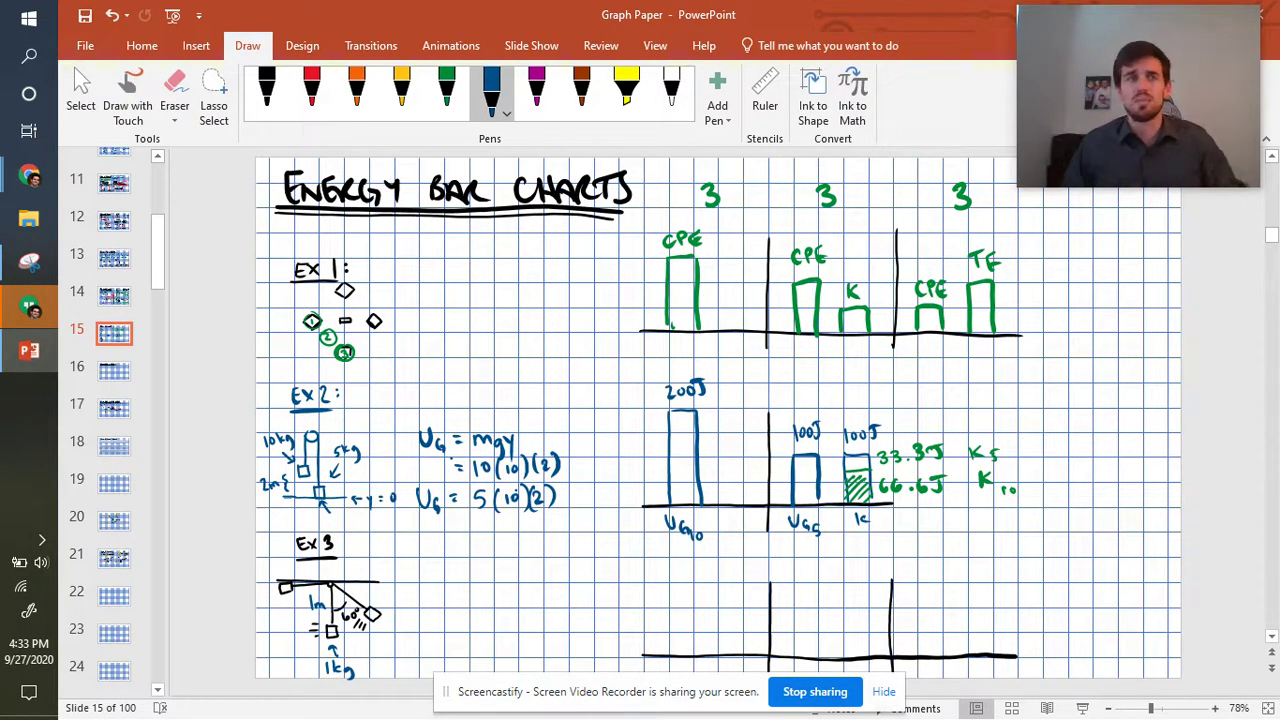
{"action": "left_click", "coordinate": [309, 95]}
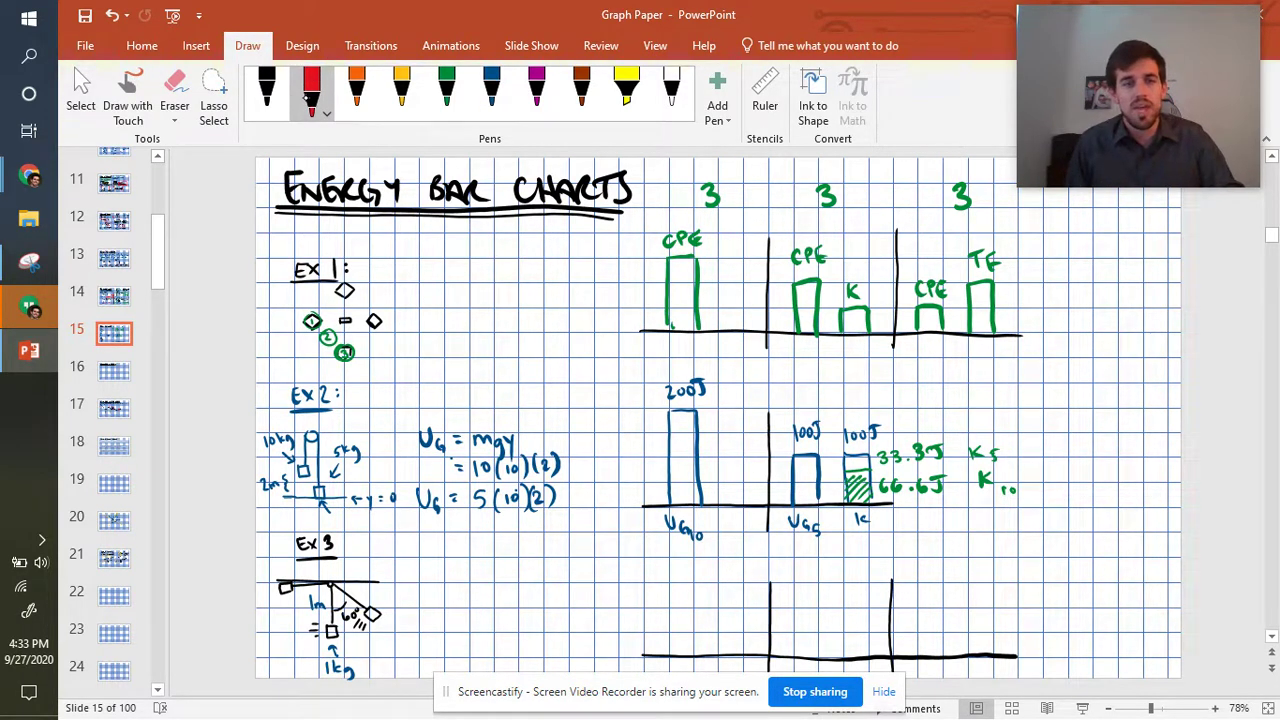
Step: Draw a red zero-height mark and drop-height brace, then write mgy = (1)(10)(1)
{"action": "left_click_drag", "start_coordinate": [406, 632], "coordinate": [431, 628]}
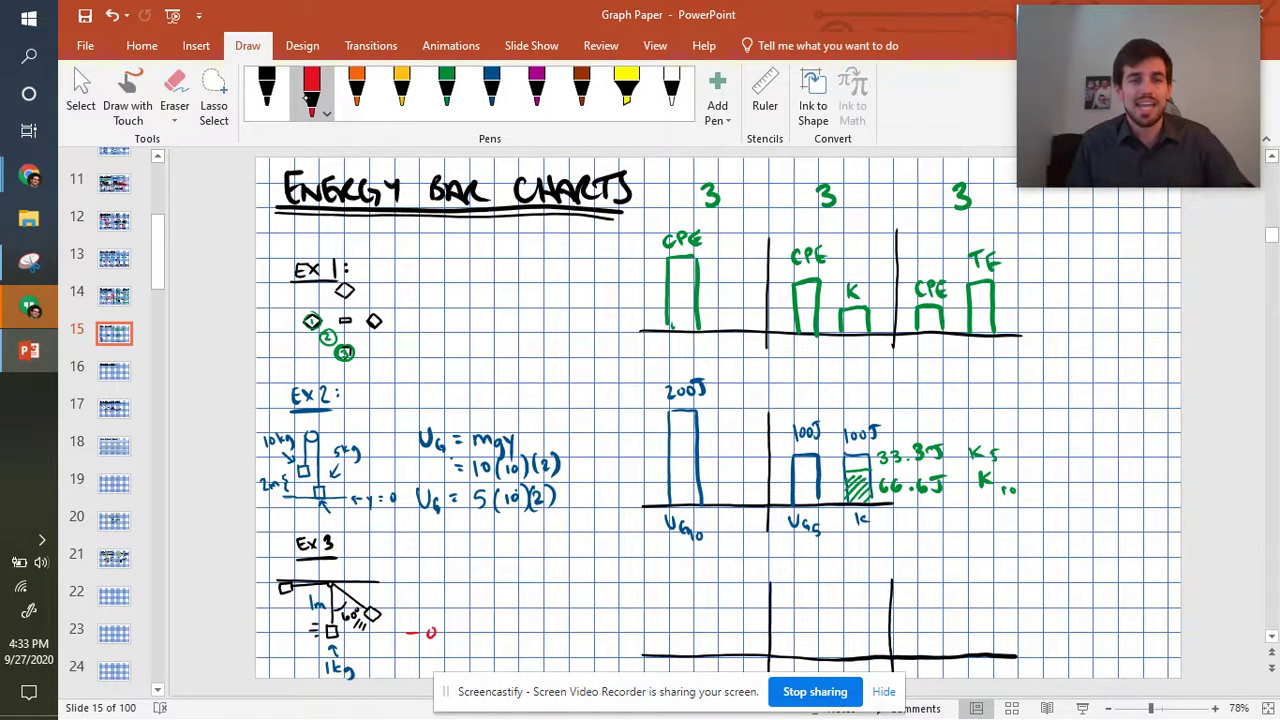
{"action": "mouse_move", "coordinate": [283, 589]}
{"action": "left_mouse_down"}
{"action": "mouse_move", "coordinate": [270, 610]}
{"action": "mouse_move", "coordinate": [286, 633]}
{"action": "left_mouse_up"}
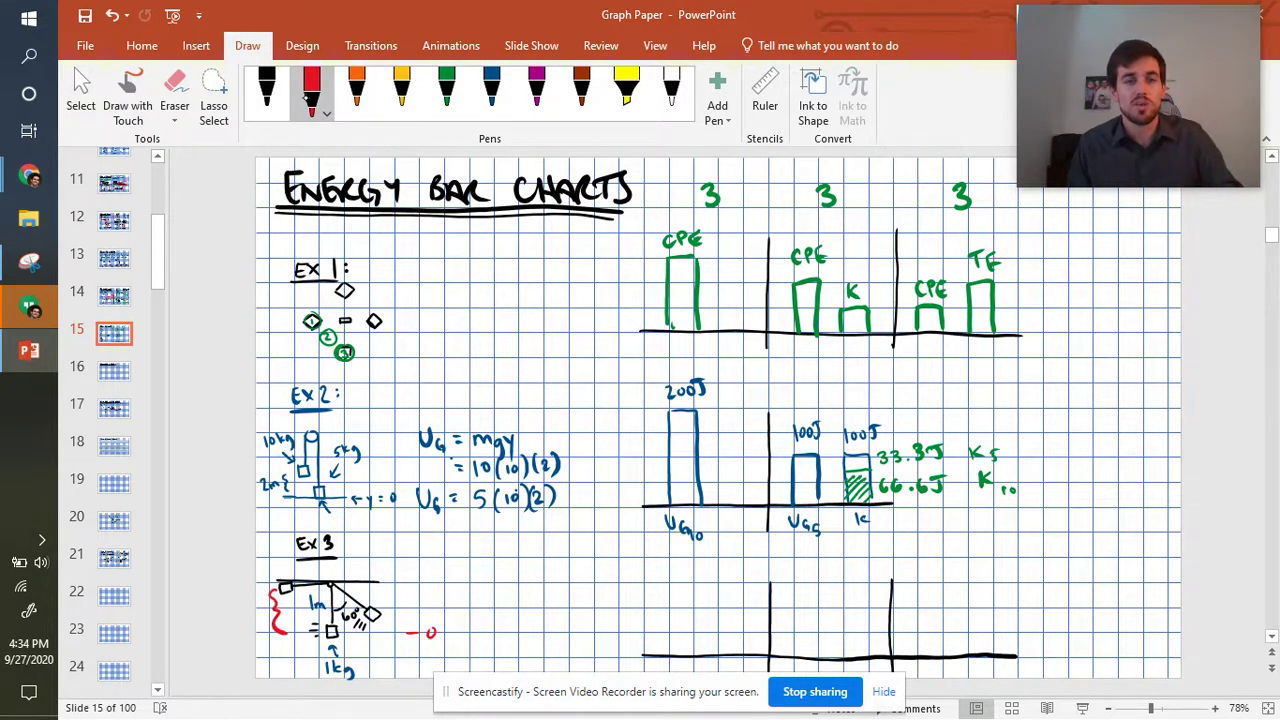
{"action": "mouse_move", "coordinate": [466, 598]}
{"action": "left_mouse_down"}
{"action": "mouse_move", "coordinate": [478, 588]}
{"action": "mouse_move", "coordinate": [492, 610]}
{"action": "mouse_move", "coordinate": [506, 606]}
{"action": "mouse_move", "coordinate": [474, 624]}
{"action": "left_mouse_up"}
{"action": "left_click_drag", "start_coordinate": [481, 609], "coordinate": [496, 628]}
{"action": "mouse_move", "coordinate": [503, 615]}
{"action": "left_mouse_down"}
{"action": "mouse_move", "coordinate": [502, 627]}
{"action": "mouse_move", "coordinate": [531, 620]}
{"action": "left_mouse_up"}
{"action": "left_click_drag", "start_coordinate": [537, 601], "coordinate": [539, 625]}
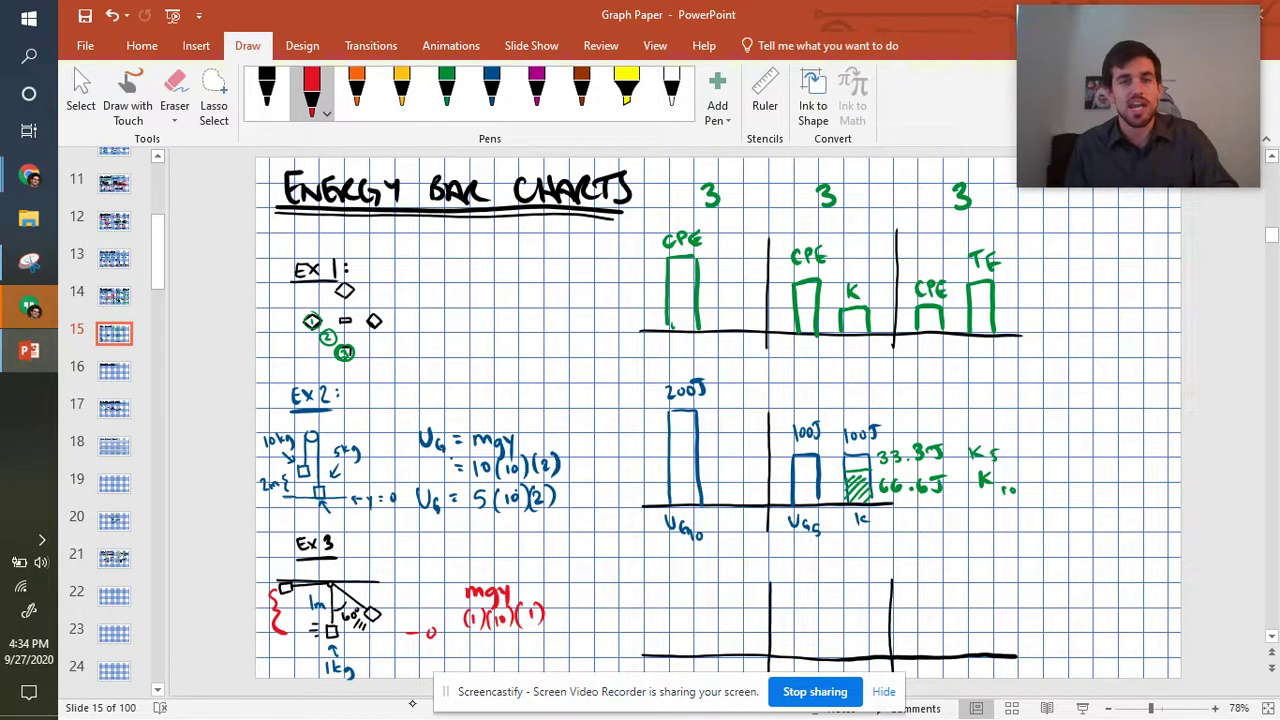
Step: Draw a red 10J bar with a base label in Example 3's first chart
{"action": "left_click_drag", "start_coordinate": [668, 607], "coordinate": [669, 655]}
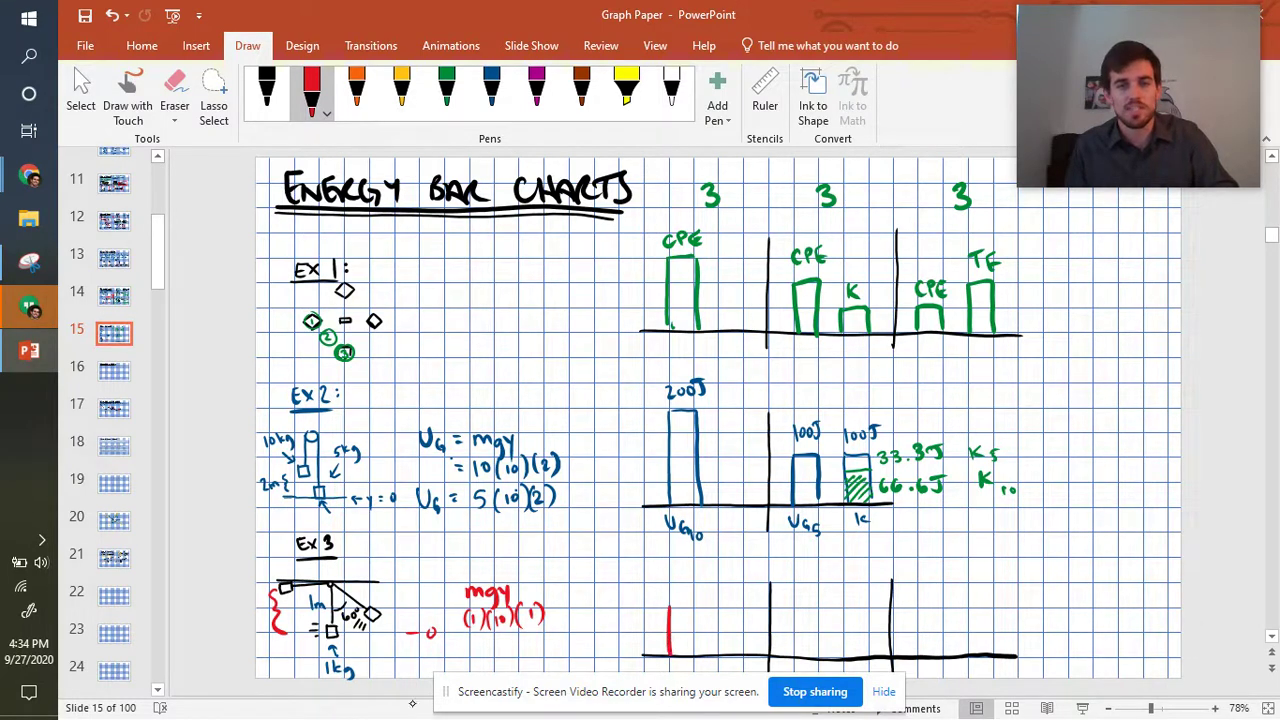
{"action": "mouse_move", "coordinate": [669, 606]}
{"action": "left_mouse_down"}
{"action": "mouse_move", "coordinate": [692, 606]}
{"action": "mouse_move", "coordinate": [696, 656]}
{"action": "left_mouse_up"}
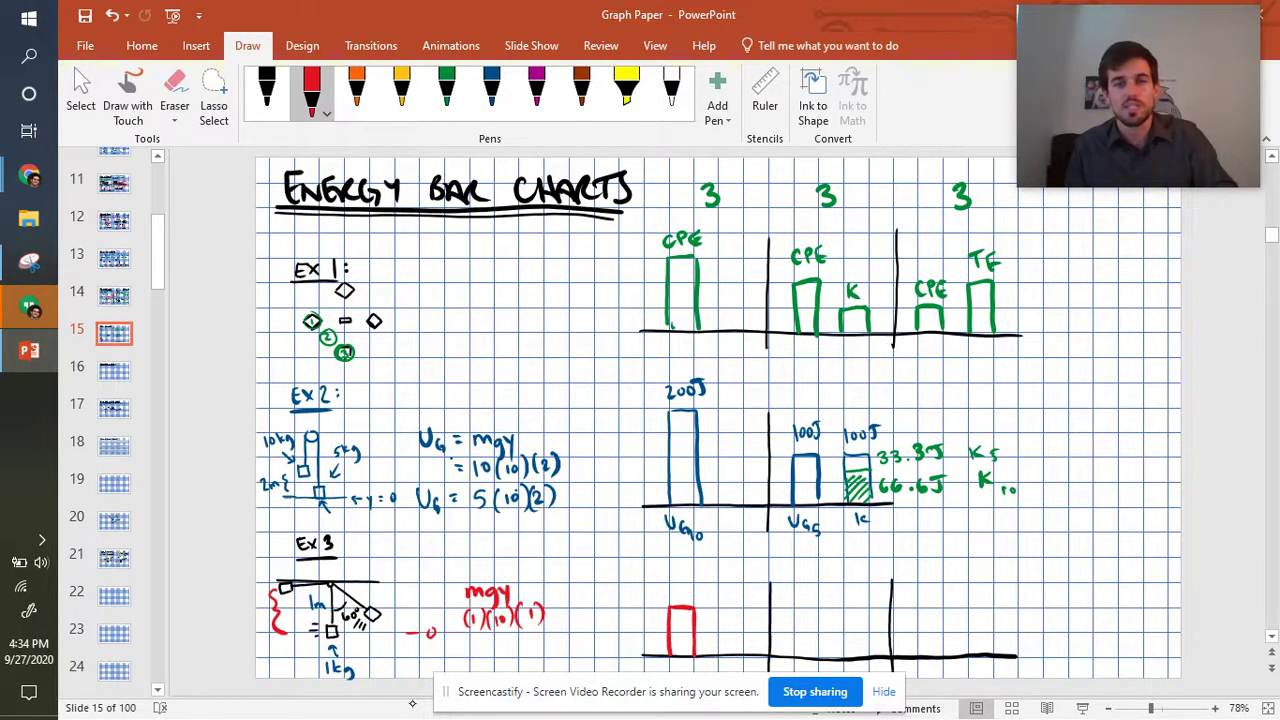
{"action": "left_click_drag", "start_coordinate": [678, 578], "coordinate": [690, 590]}
{"action": "left_click_drag", "start_coordinate": [670, 660], "coordinate": [688, 670]}
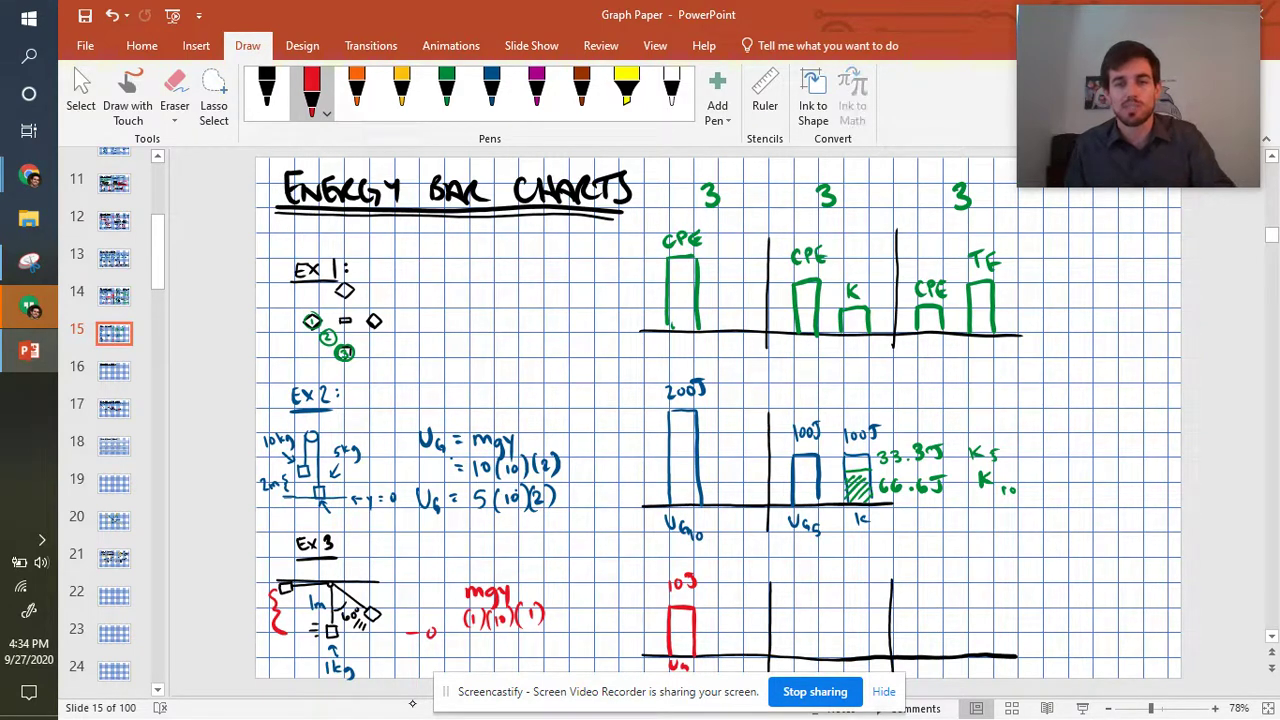
Step: Mark zero on the middle chart's baseline and add a red 10J bar labelled KE
{"action": "left_click_drag", "start_coordinate": [820, 659], "coordinate": [795, 660]}
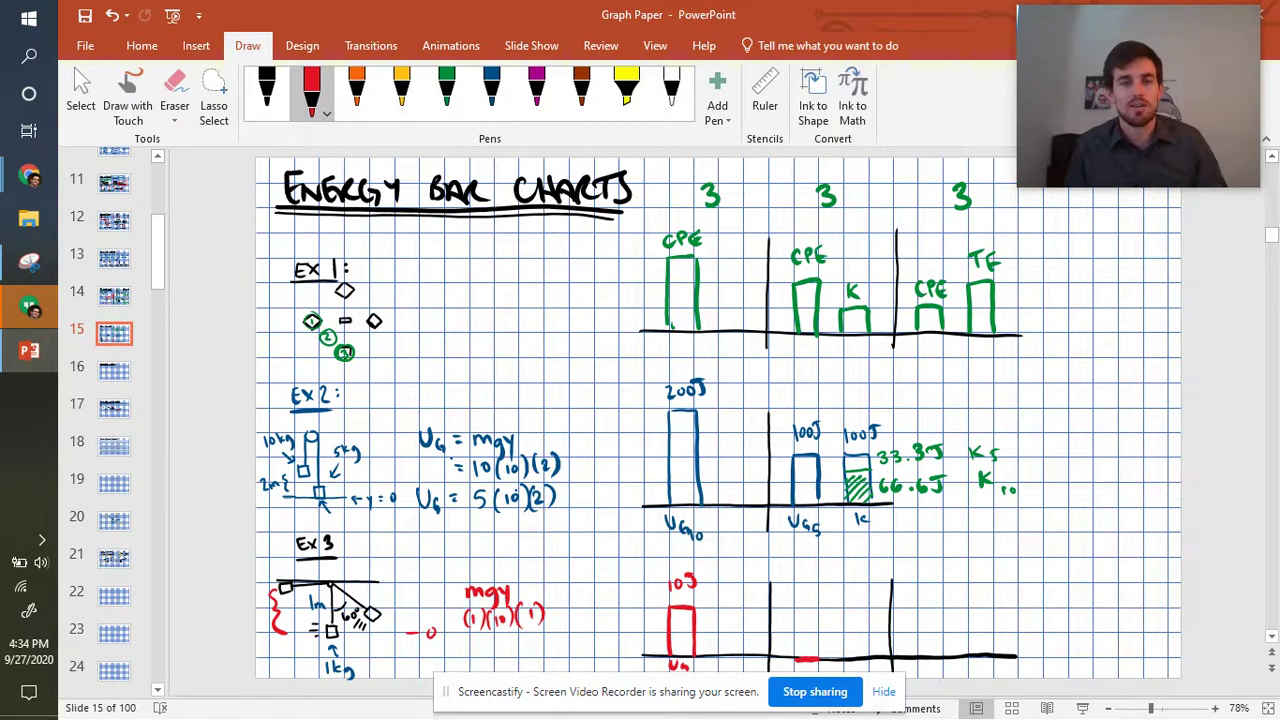
{"action": "left_click_drag", "start_coordinate": [844, 606], "coordinate": [845, 652]}
{"action": "left_click_drag", "start_coordinate": [843, 605], "coordinate": [869, 645]}
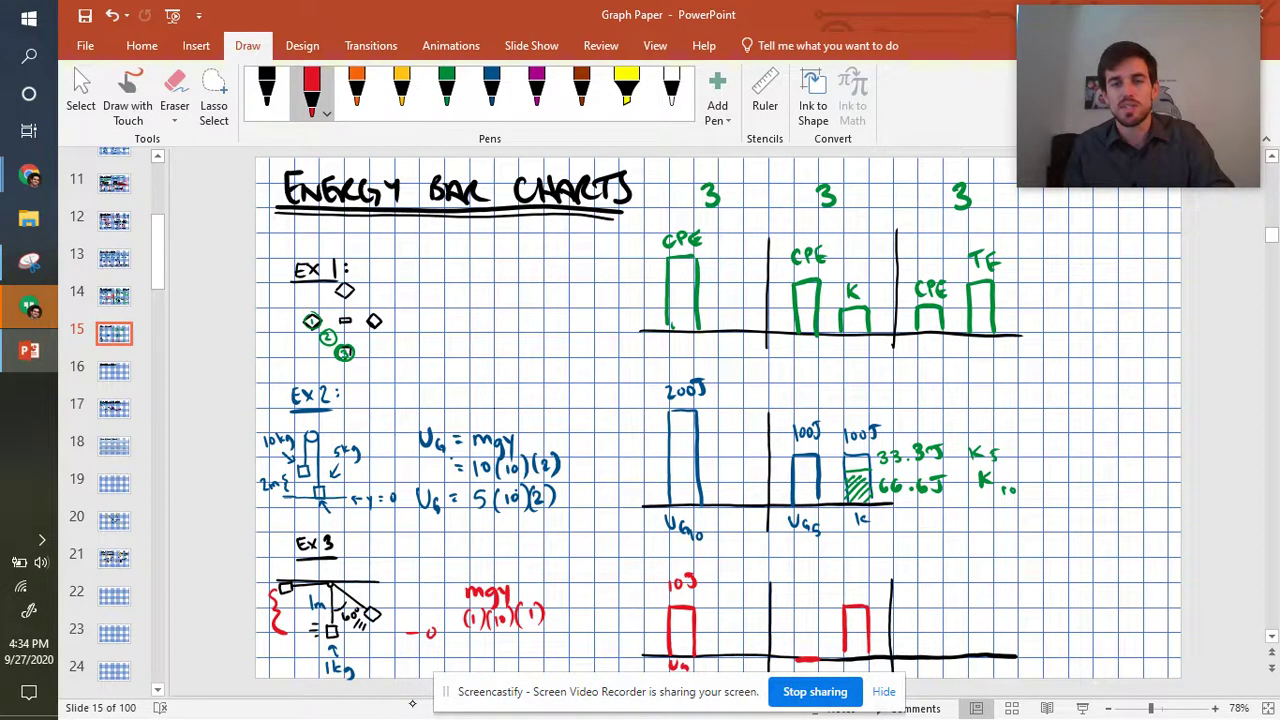
{"action": "left_click_drag", "start_coordinate": [855, 660], "coordinate": [866, 670]}
{"action": "left_click_drag", "start_coordinate": [846, 584], "coordinate": [854, 599]}
{"action": "left_click_drag", "start_coordinate": [866, 585], "coordinate": [862, 600]}
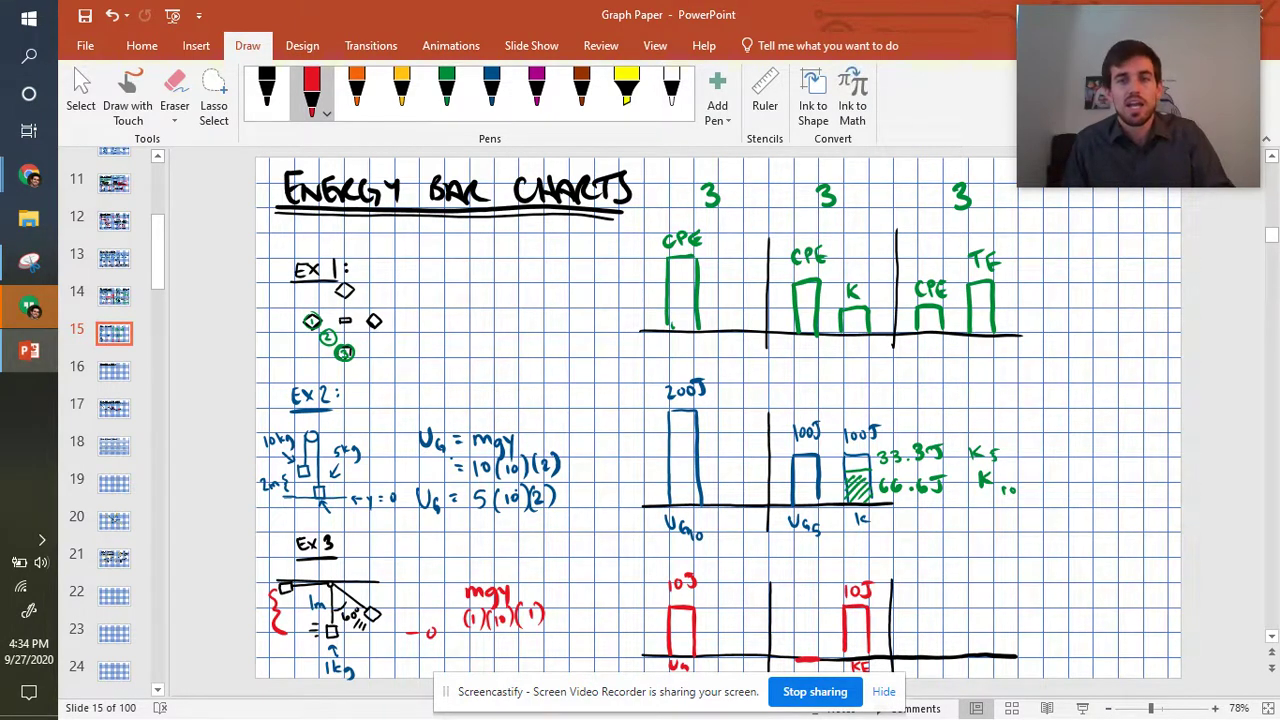
Step: Draw two half-height red bars in Example 3's third chart, labelled U and K, each marked 5J
{"action": "mouse_move", "coordinate": [919, 635]}
{"action": "left_mouse_down"}
{"action": "mouse_move", "coordinate": [919, 658]}
{"action": "mouse_move", "coordinate": [944, 636]}
{"action": "mouse_move", "coordinate": [946, 656]}
{"action": "mouse_move", "coordinate": [990, 631]}
{"action": "mouse_move", "coordinate": [994, 656]}
{"action": "left_mouse_up"}
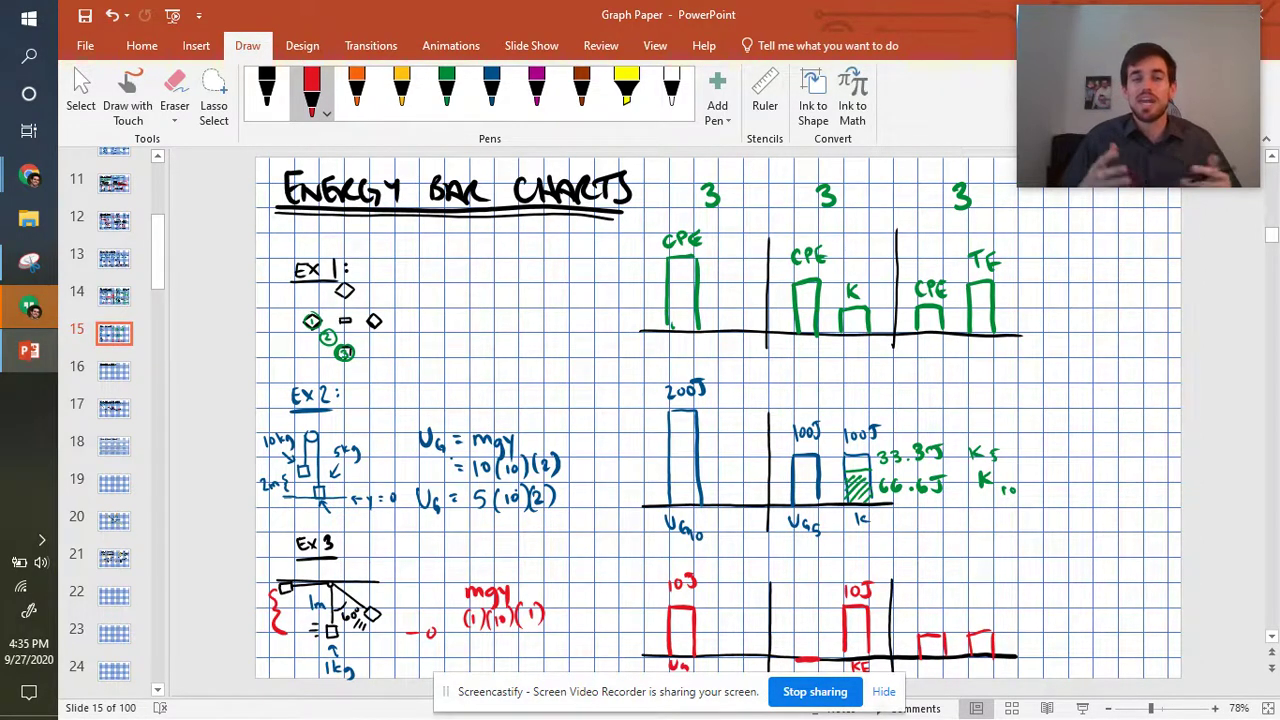
{"action": "left_click_drag", "start_coordinate": [919, 661], "coordinate": [933, 673]}
{"action": "mouse_move", "coordinate": [925, 603]}
{"action": "left_mouse_down"}
{"action": "mouse_move", "coordinate": [917, 619]}
{"action": "mouse_move", "coordinate": [926, 604]}
{"action": "left_mouse_up"}
{"action": "left_click_drag", "start_coordinate": [930, 604], "coordinate": [934, 619]}
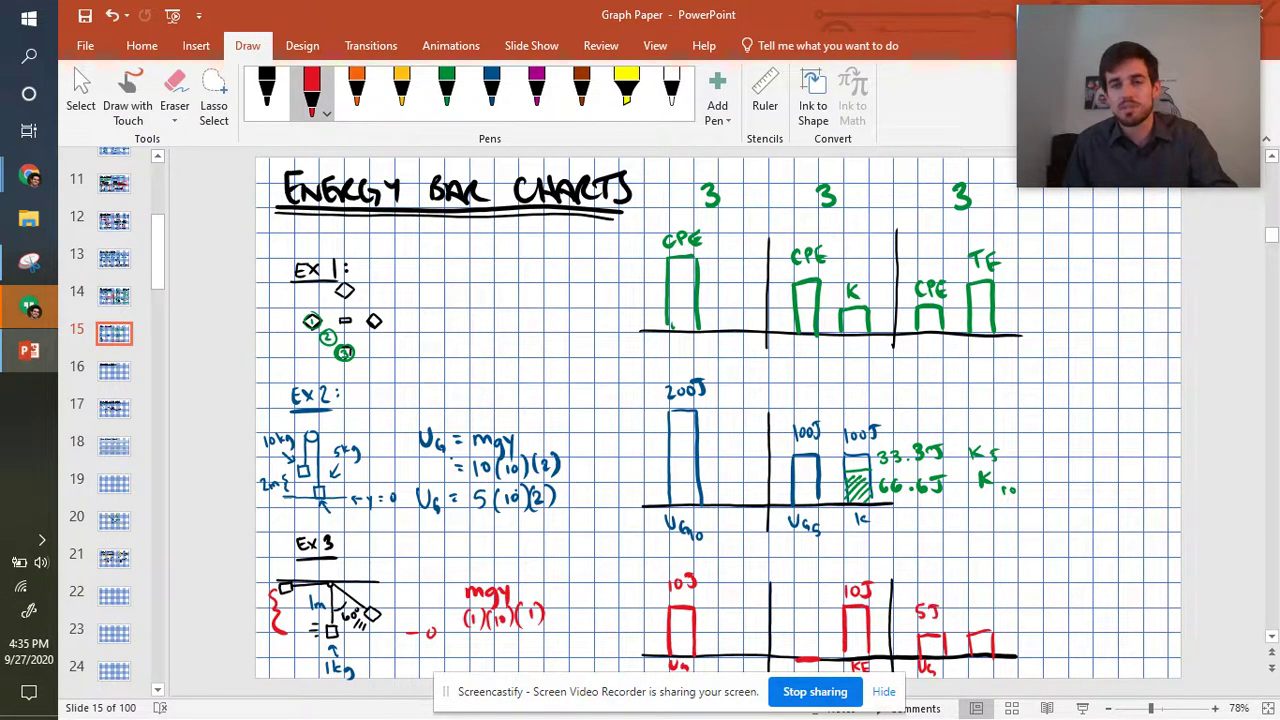
{"action": "mouse_move", "coordinate": [974, 660]}
{"action": "left_mouse_down"}
{"action": "mouse_move", "coordinate": [974, 675]}
{"action": "mouse_move", "coordinate": [988, 674]}
{"action": "left_mouse_up"}
{"action": "mouse_move", "coordinate": [984, 603]}
{"action": "left_mouse_down"}
{"action": "mouse_move", "coordinate": [977, 618]}
{"action": "mouse_move", "coordinate": [1000, 599]}
{"action": "left_mouse_up"}
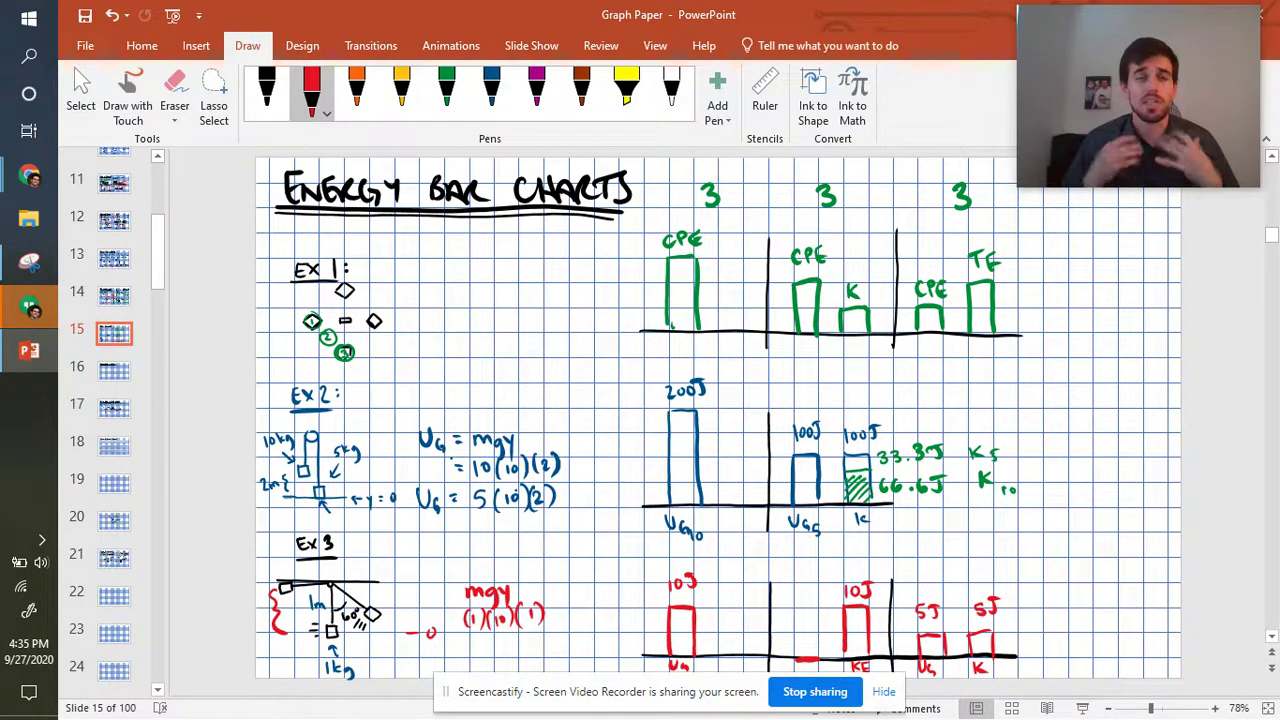